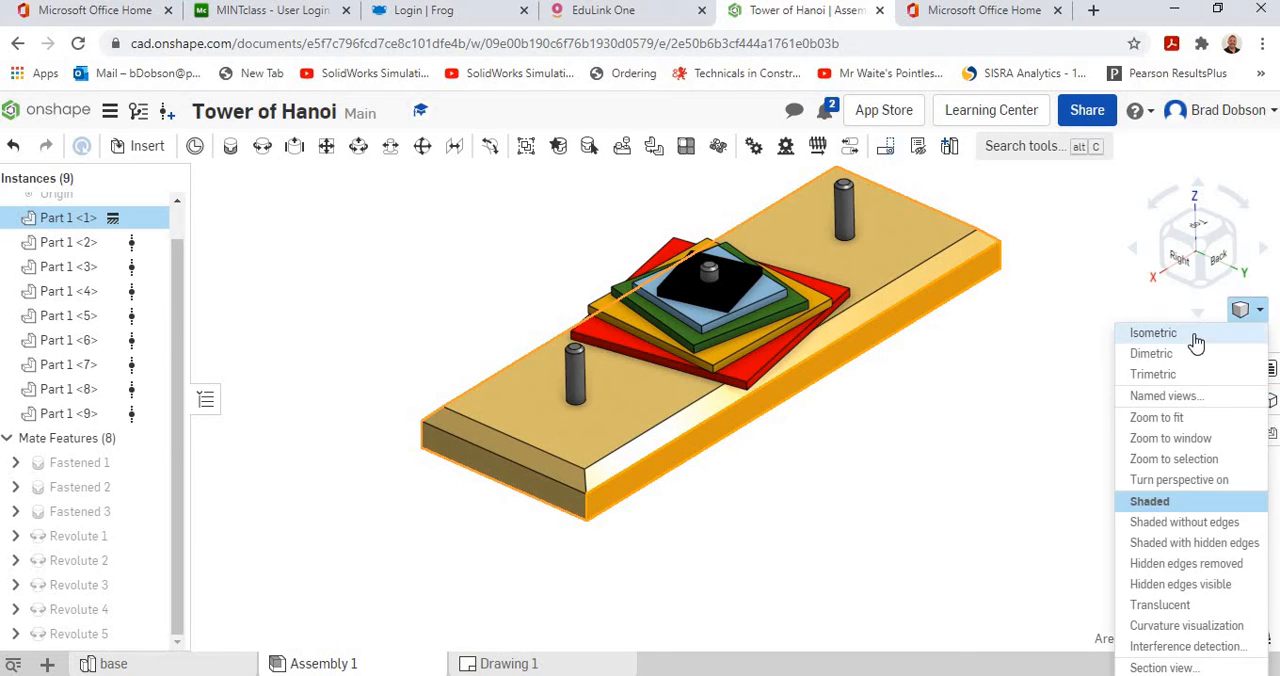
Switch to the isometric view and add a new exploded view to the assembly.
{"action": "left_click", "coordinate": [1153, 333]}
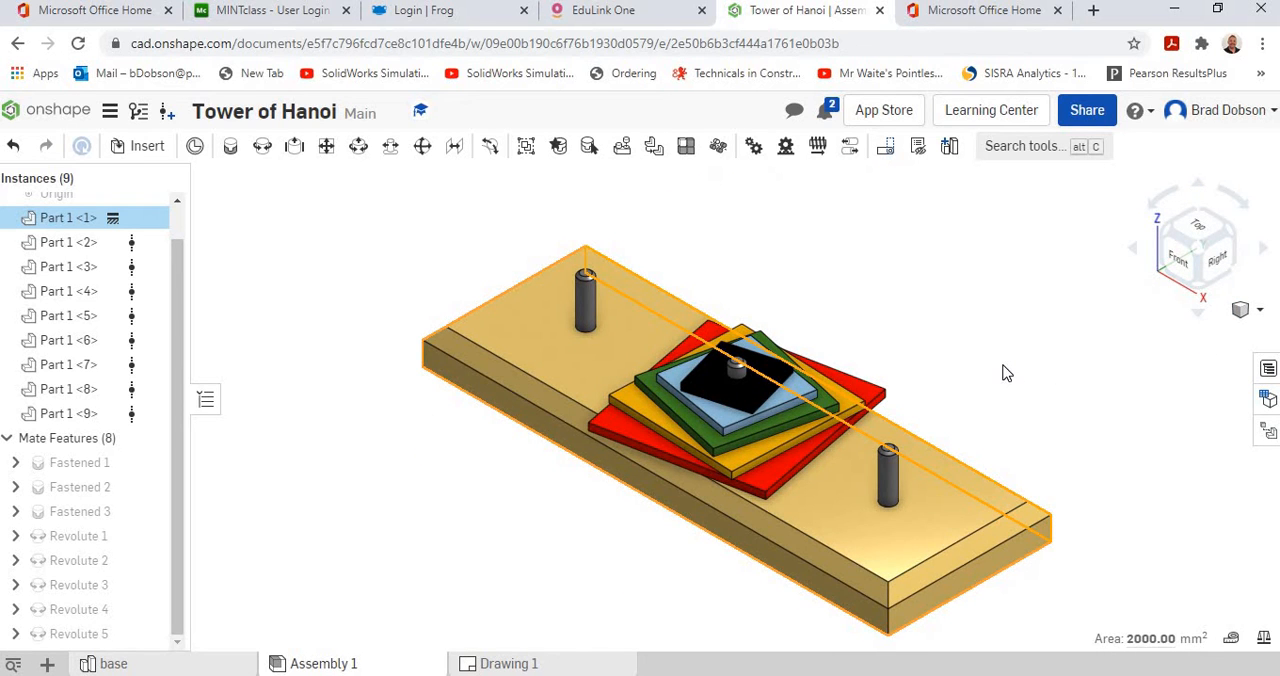
{"action": "left_click", "coordinate": [1006, 372]}
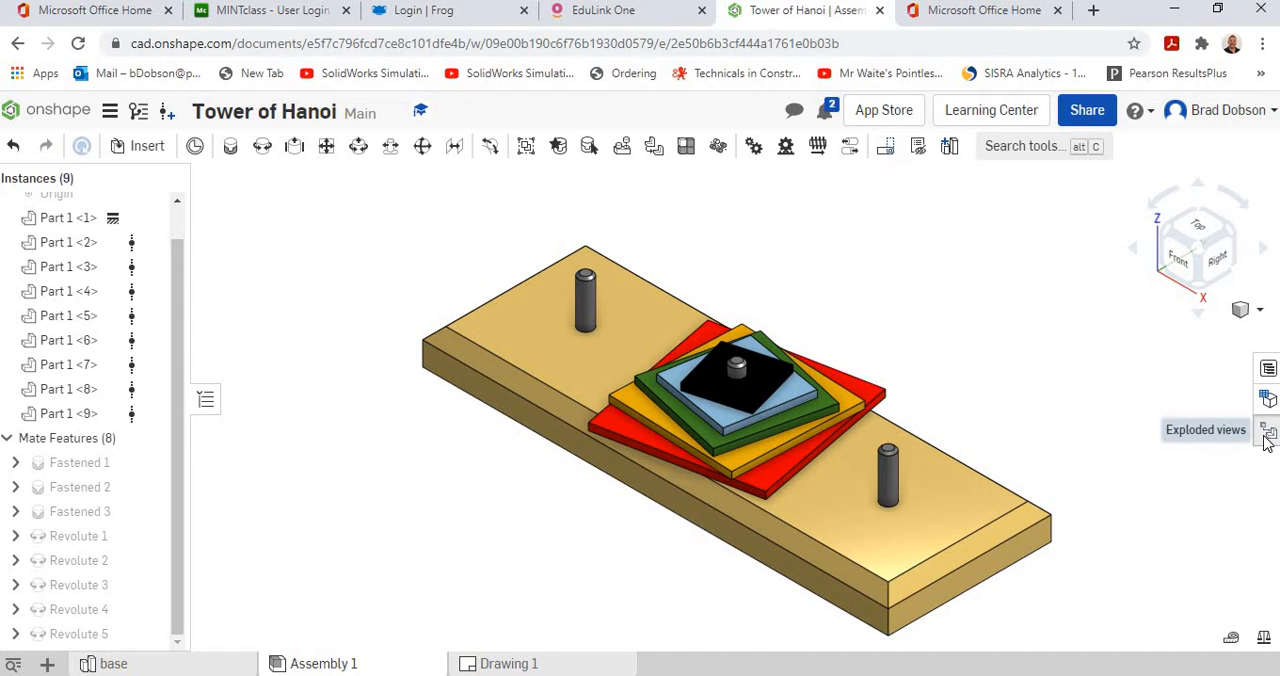
{"action": "left_click", "coordinate": [1268, 434]}
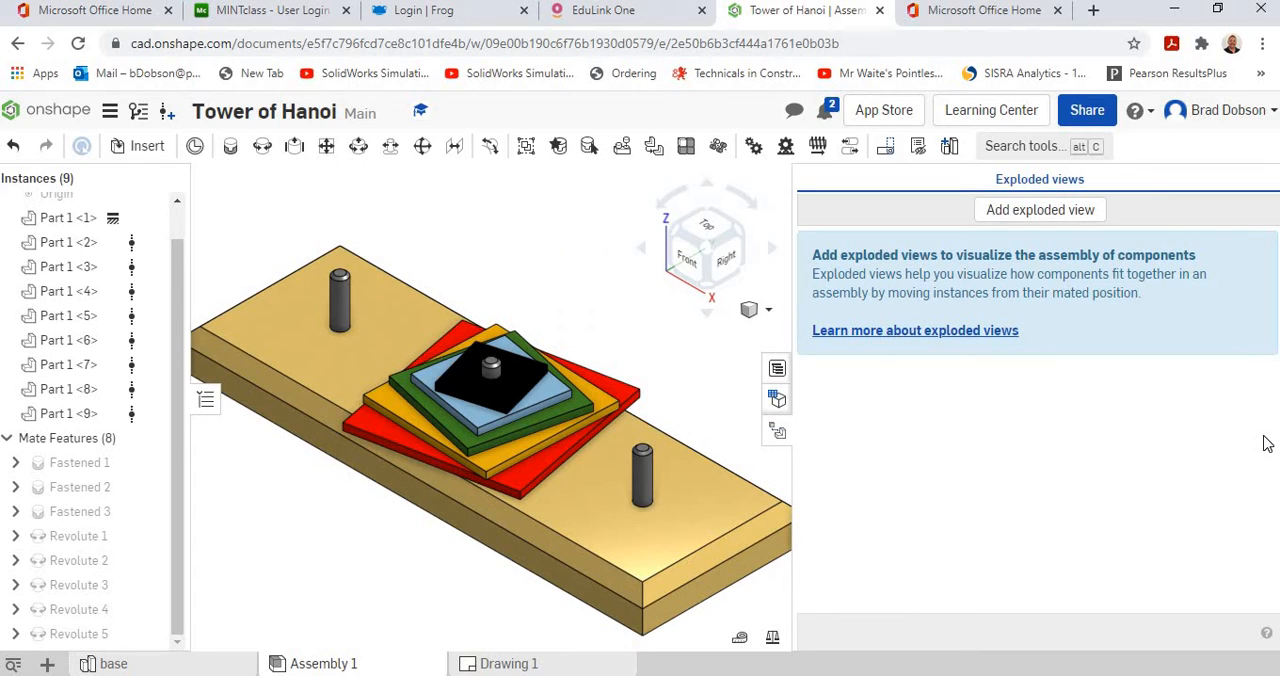
{"action": "left_click", "coordinate": [1020, 212]}
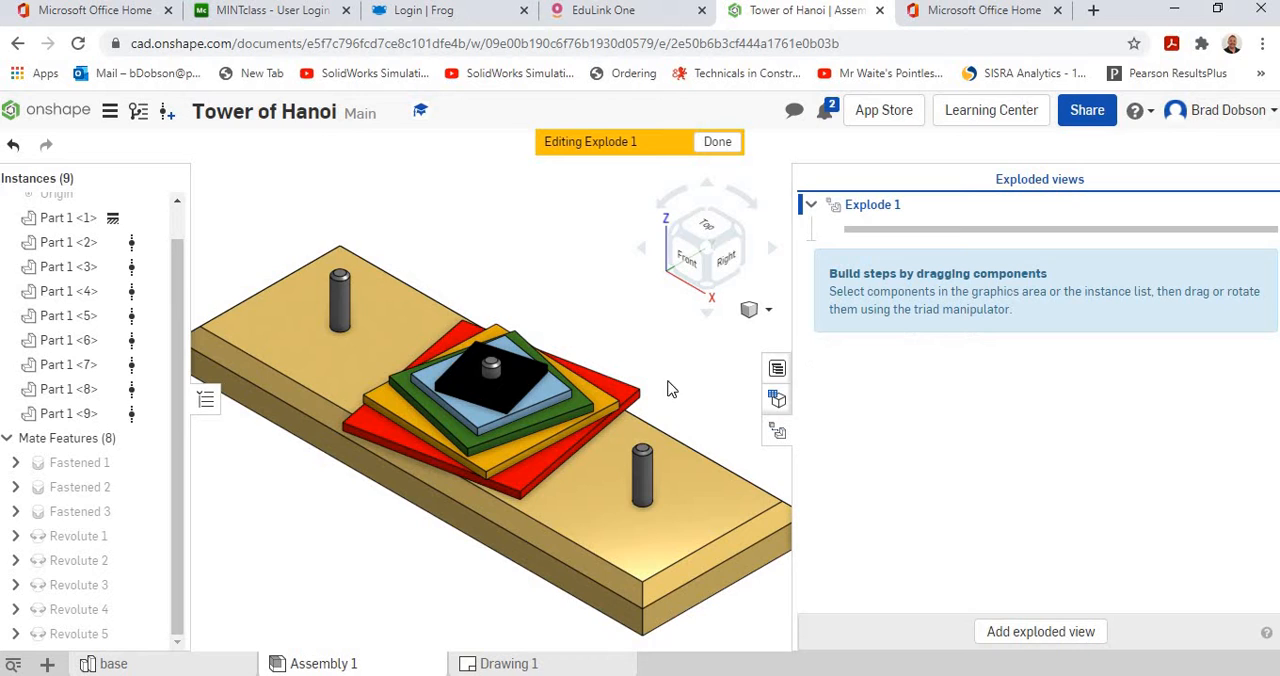
Explode the peg nearest the front-right end of the base (Part 1 <4>) vertically upward by 50 mm.
{"action": "left_click", "coordinate": [643, 470]}
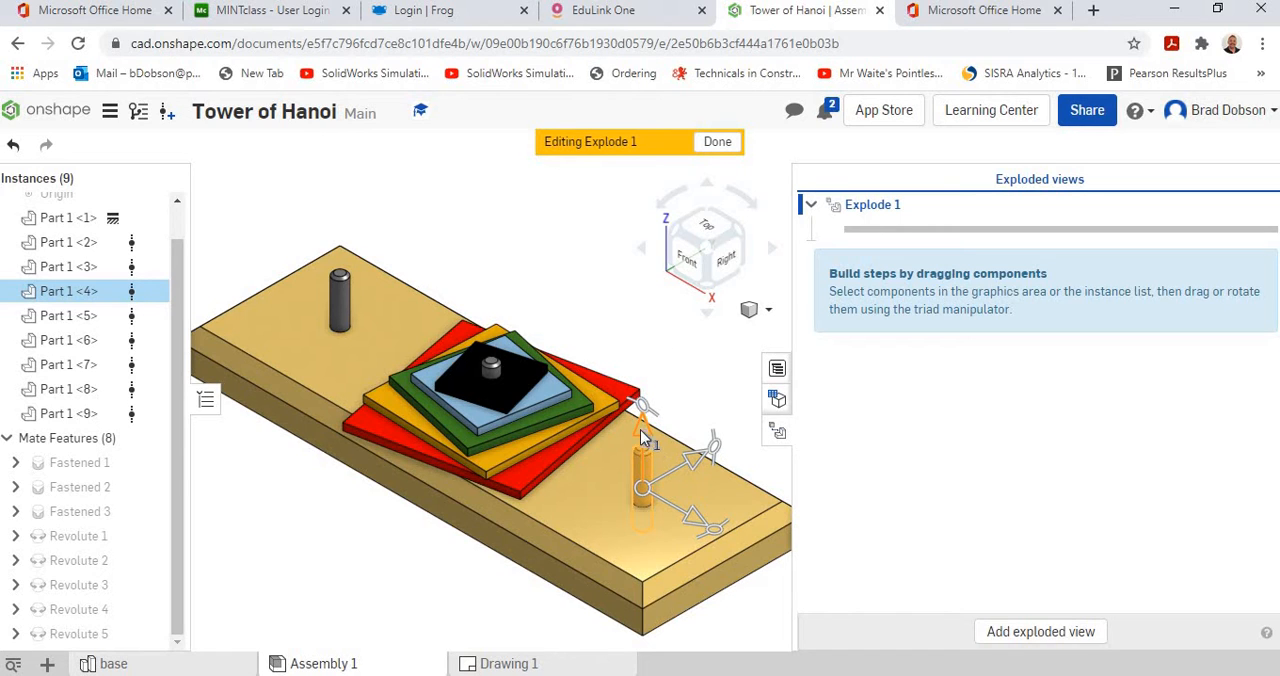
{"action": "left_click_drag", "start_coordinate": [643, 437], "coordinate": [645, 293]}
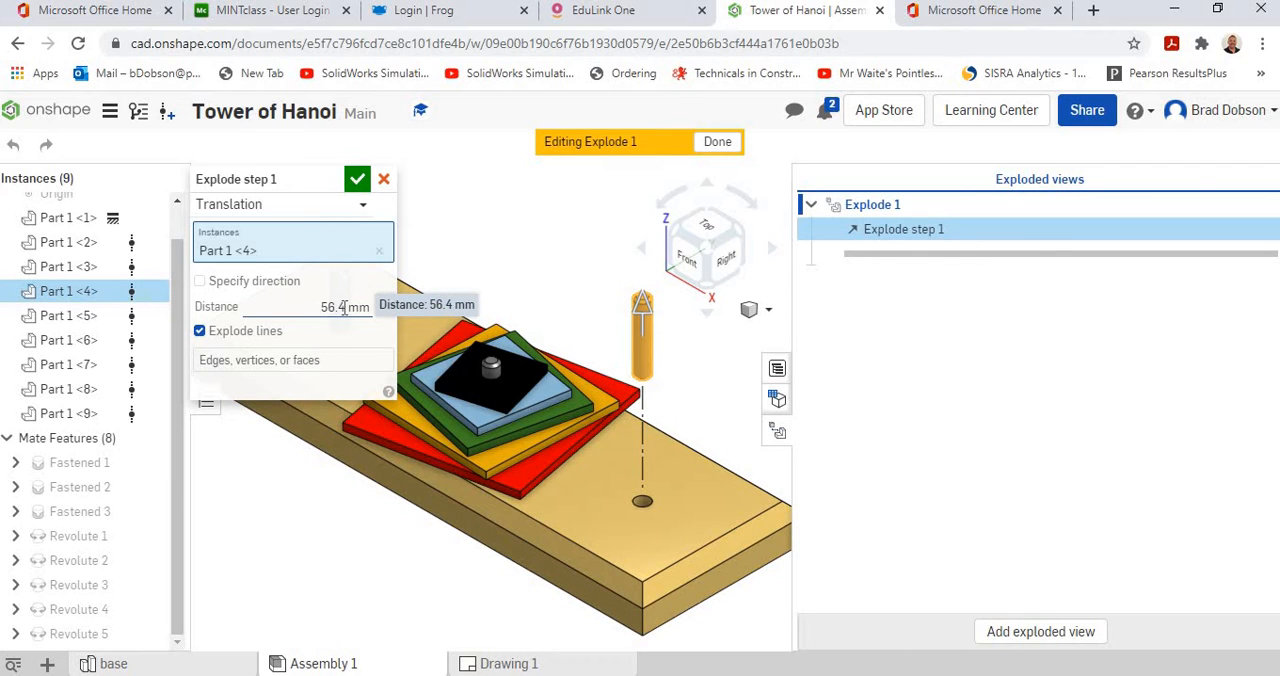
{"action": "left_click", "coordinate": [343, 307]}
{"action": "type", "text": "50"}
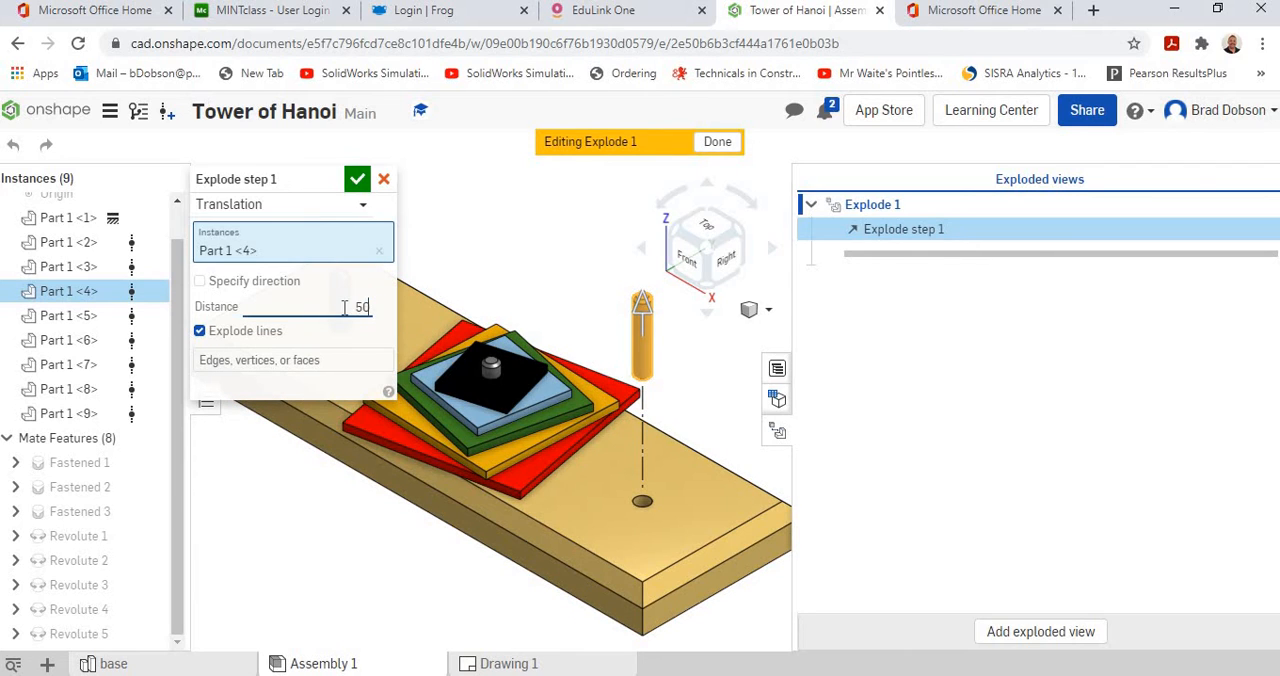
{"action": "key", "text": "Return"}
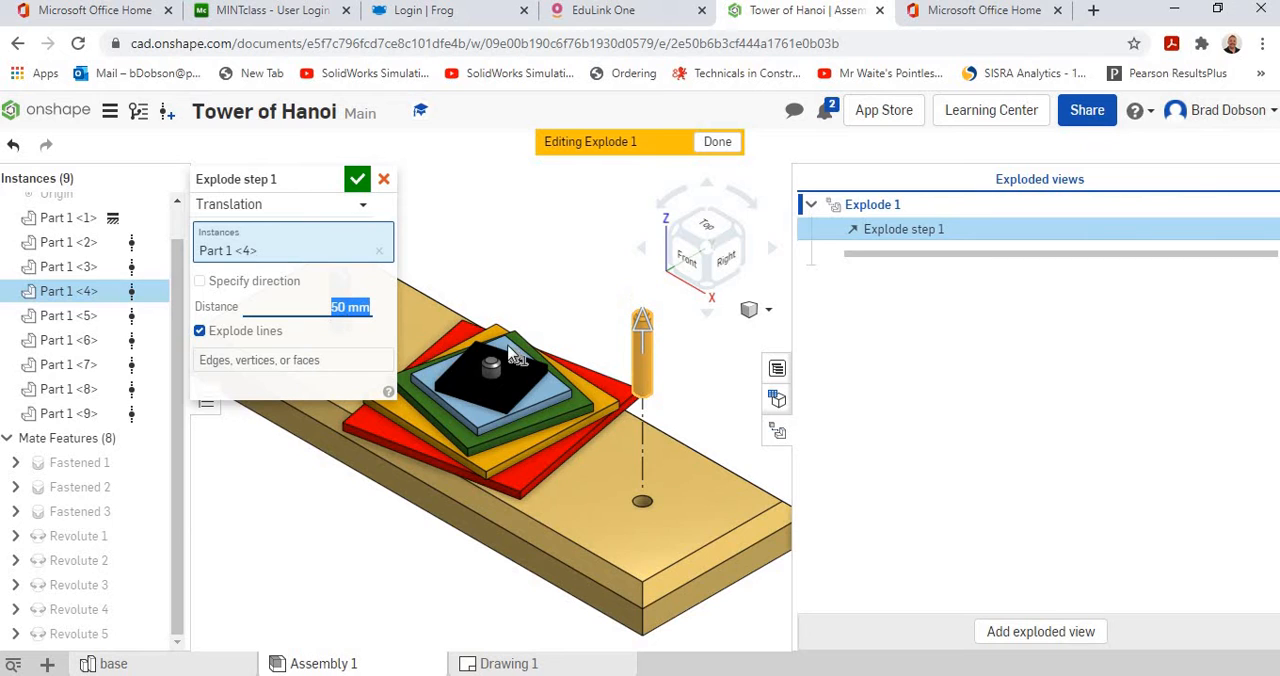
{"action": "left_click", "coordinate": [357, 179]}
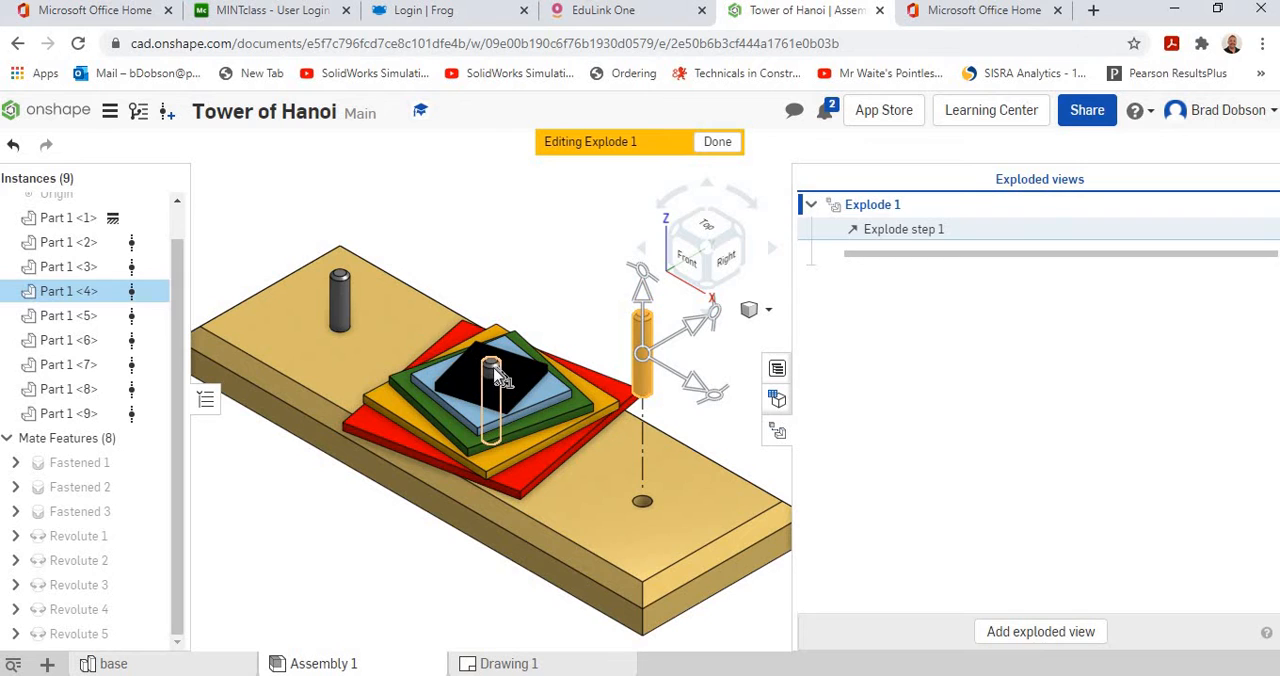
Explode the middle peg (Part 1 <2>) vertically upward out of the stack by 50 mm.
{"action": "left_click", "coordinate": [495, 369]}
{"action": "left_click_drag", "start_coordinate": [495, 355], "coordinate": [474, 284]}
{"action": "left_click", "coordinate": [341, 307]}
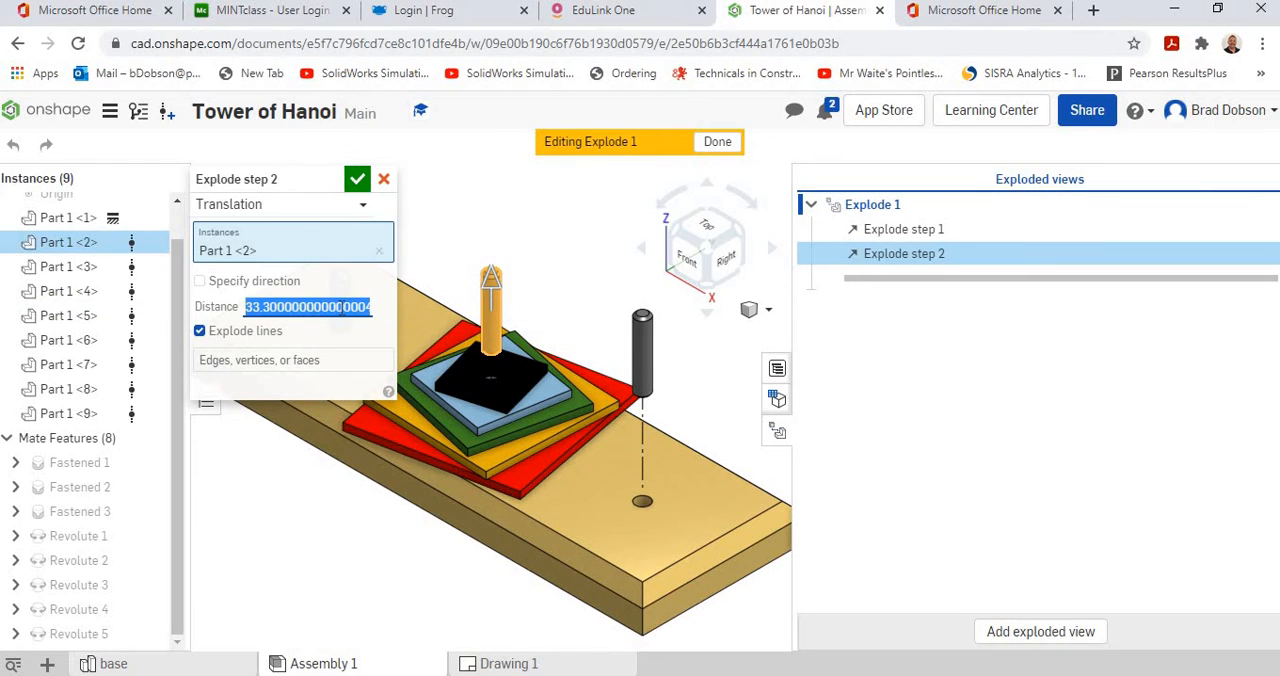
{"action": "type", "text": "500"}
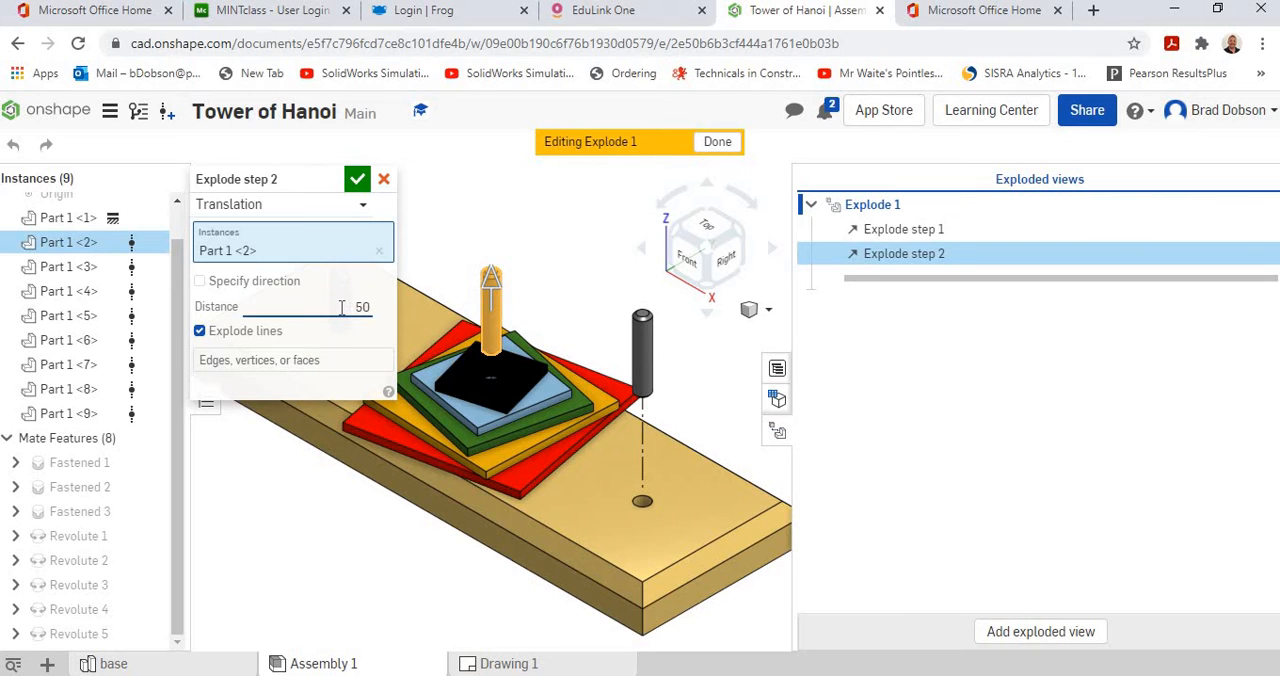
{"action": "key", "text": "Return"}
{"action": "left_click", "coordinate": [358, 180]}
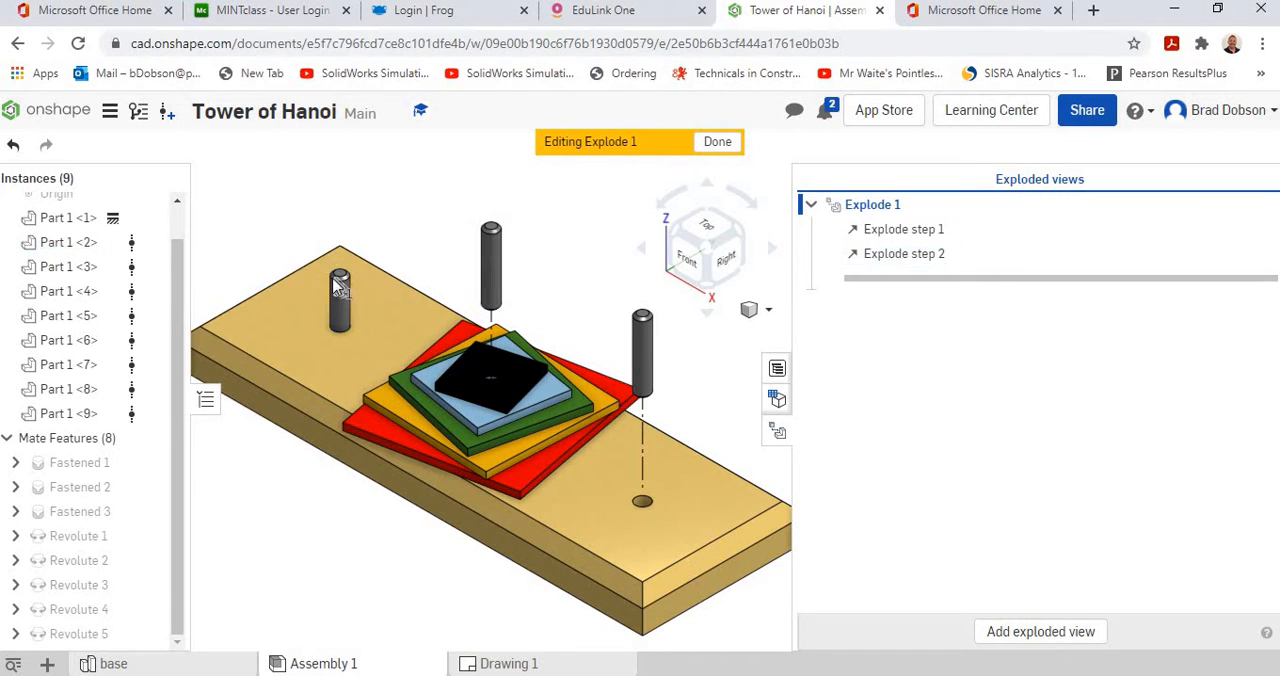
Explode the peg at the far end of the base (Part 1 <3>) vertically upward by 50 mm.
{"action": "left_click", "coordinate": [340, 275]}
{"action": "left_click_drag", "start_coordinate": [341, 199], "coordinate": [339, 171]}
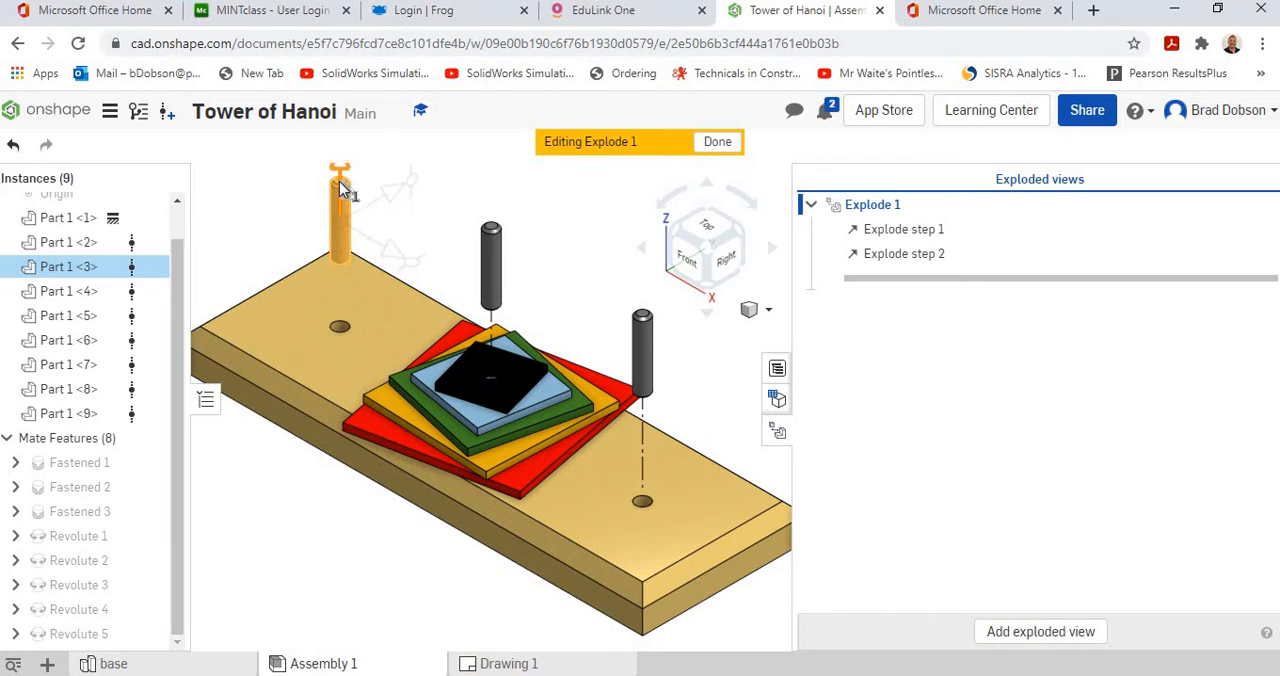
{"action": "left_click", "coordinate": [333, 306]}
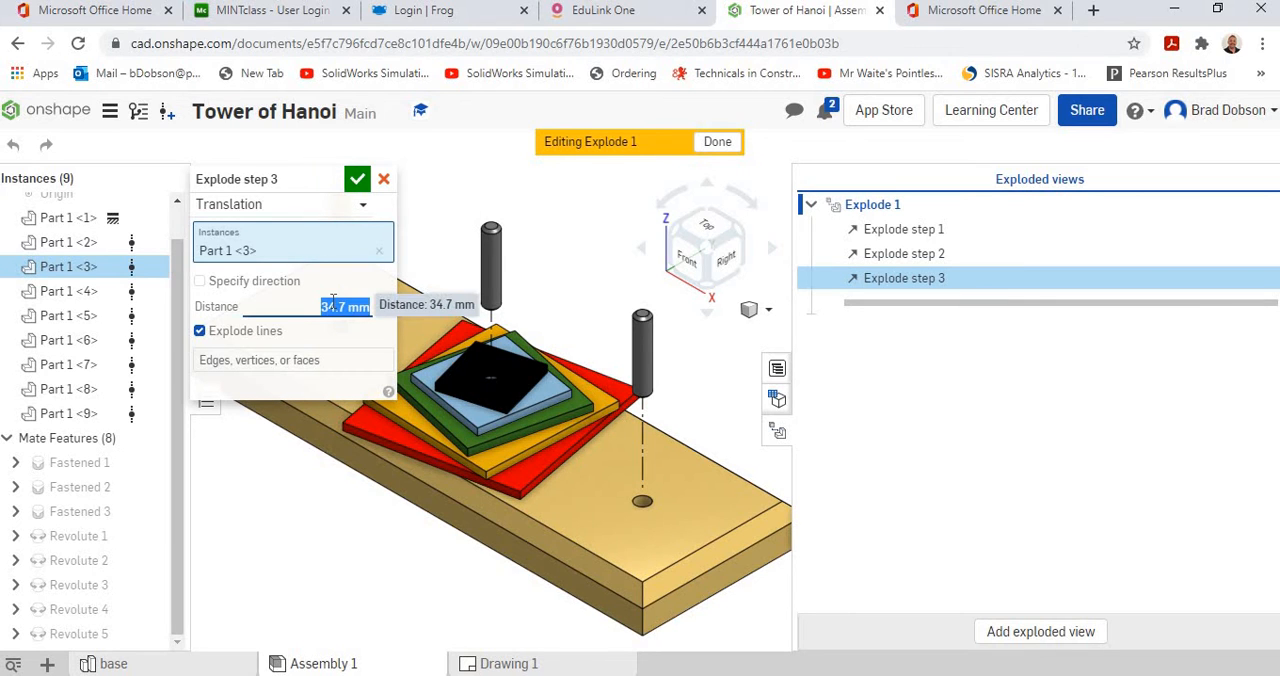
{"action": "type", "text": "50"}
{"action": "key", "text": "Return"}
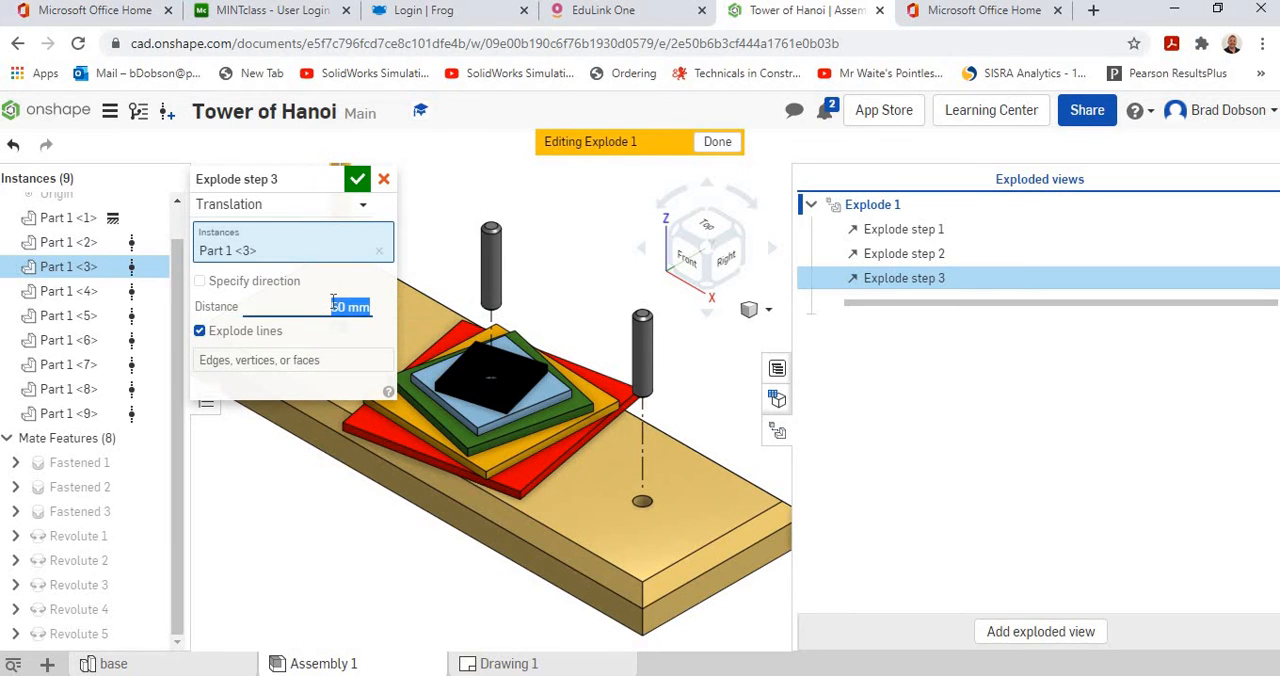
{"action": "left_click", "coordinate": [357, 180]}
{"action": "scroll", "coordinate": [449, 294], "scroll_direction": "down", "scroll_amount": 3}
{"action": "scroll", "coordinate": [449, 294], "scroll_direction": "down", "scroll_amount": 1}
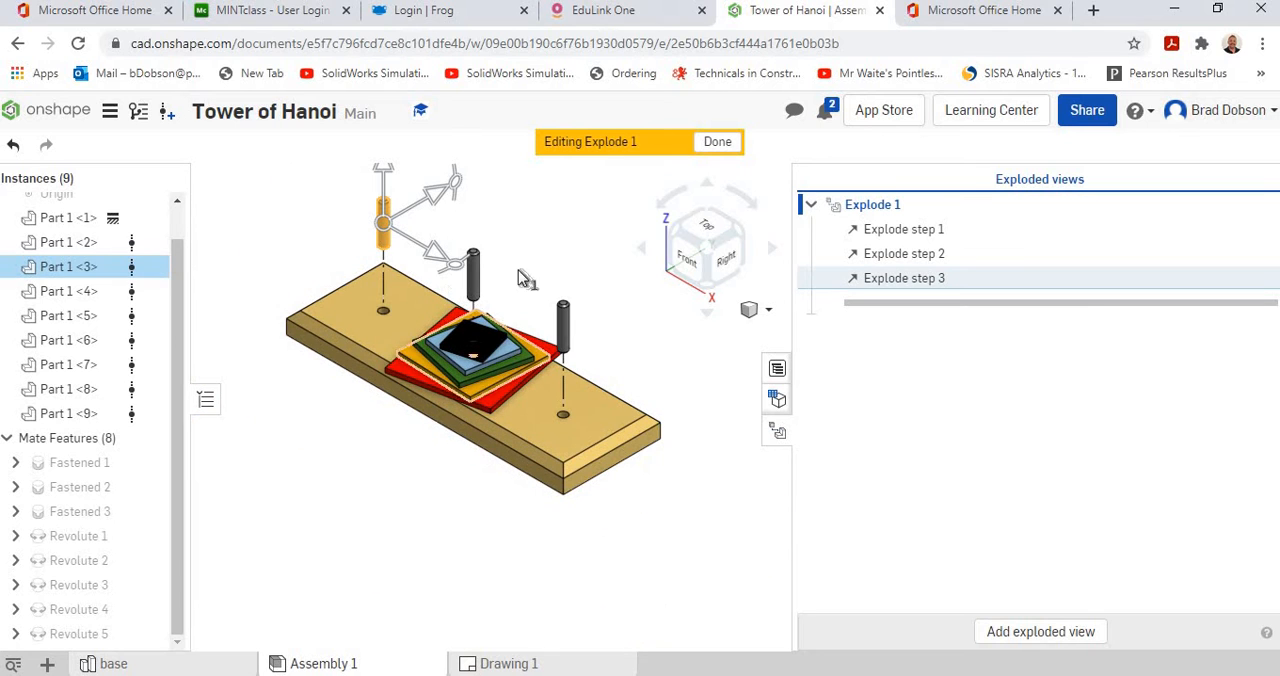
{"action": "scroll", "coordinate": [505, 346], "scroll_direction": "down", "scroll_amount": 1}
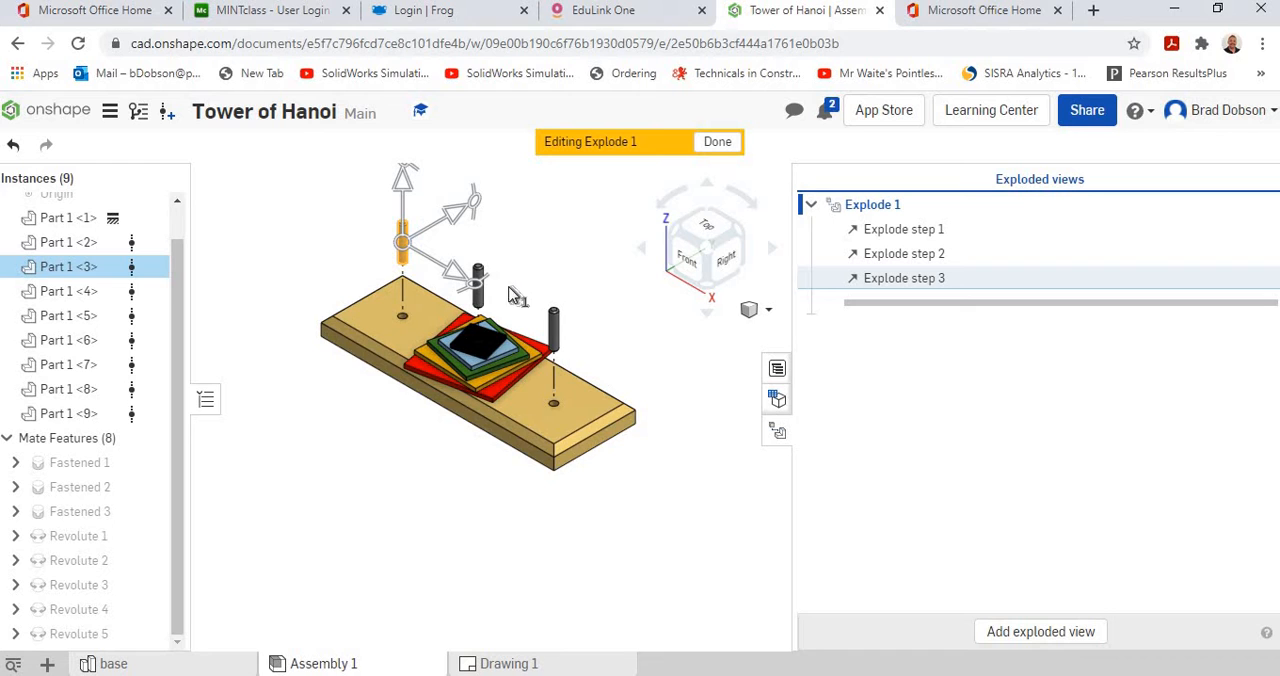
{"action": "middle_click_drag", "start_coordinate": [510, 286], "coordinate": [508, 432]}
{"action": "scroll", "coordinate": [510, 433], "scroll_direction": "up", "scroll_amount": 2}
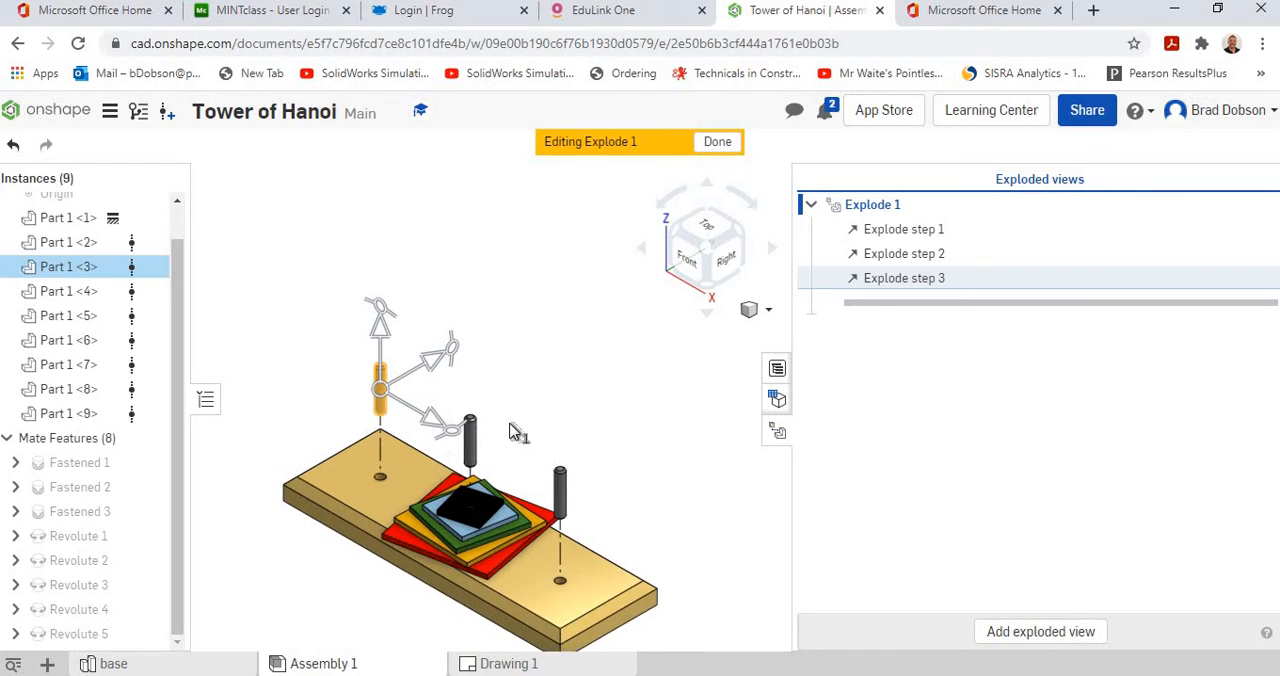
{"action": "left_click", "coordinate": [485, 532]}
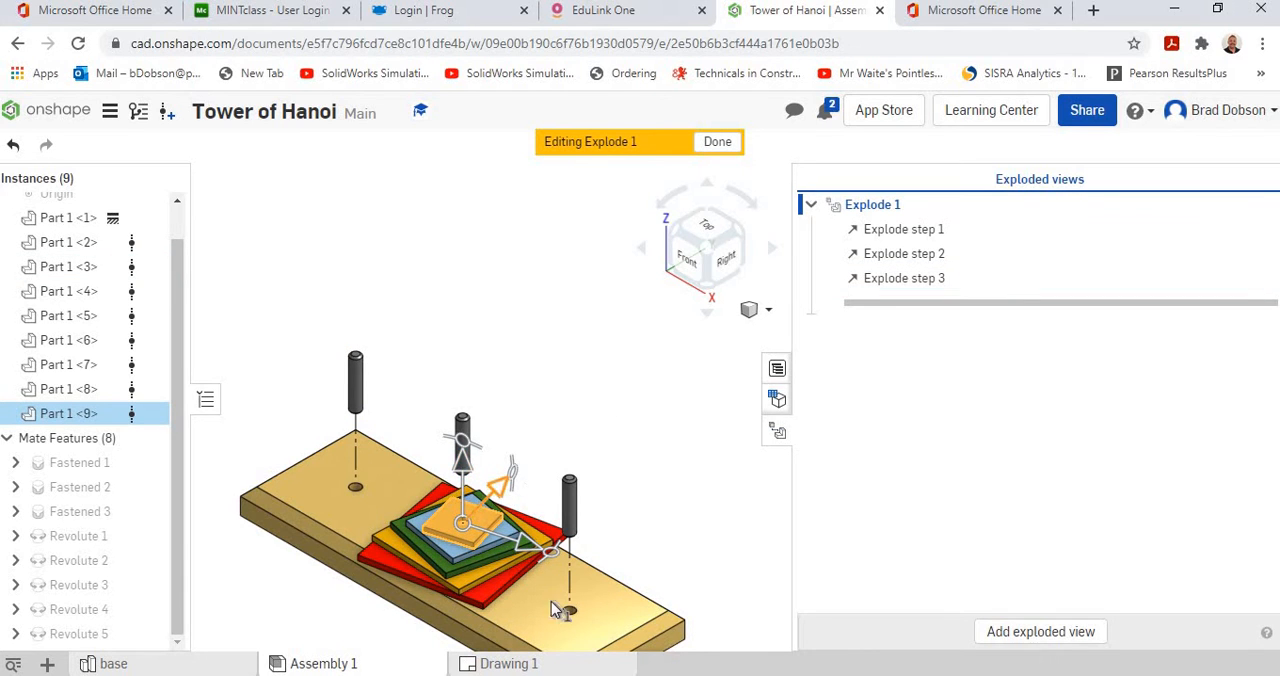
{"action": "left_click_drag", "start_coordinate": [465, 486], "coordinate": [448, 183]}
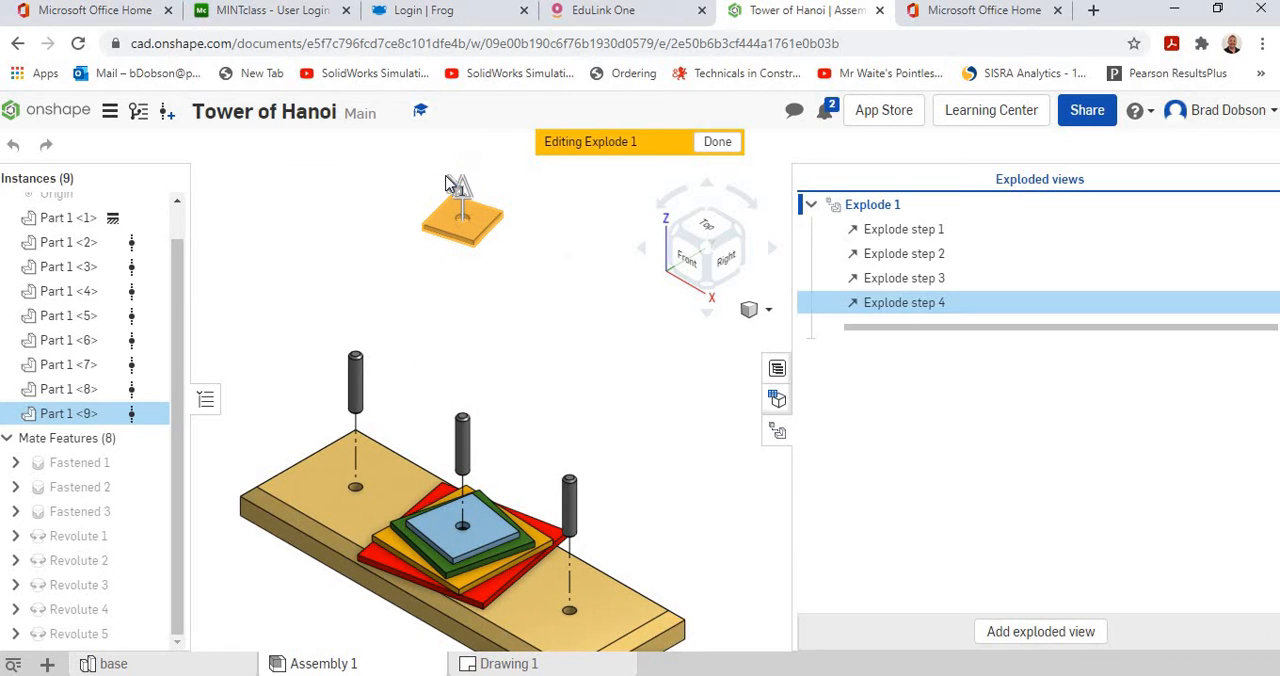
{"action": "left_click", "coordinate": [339, 306]}
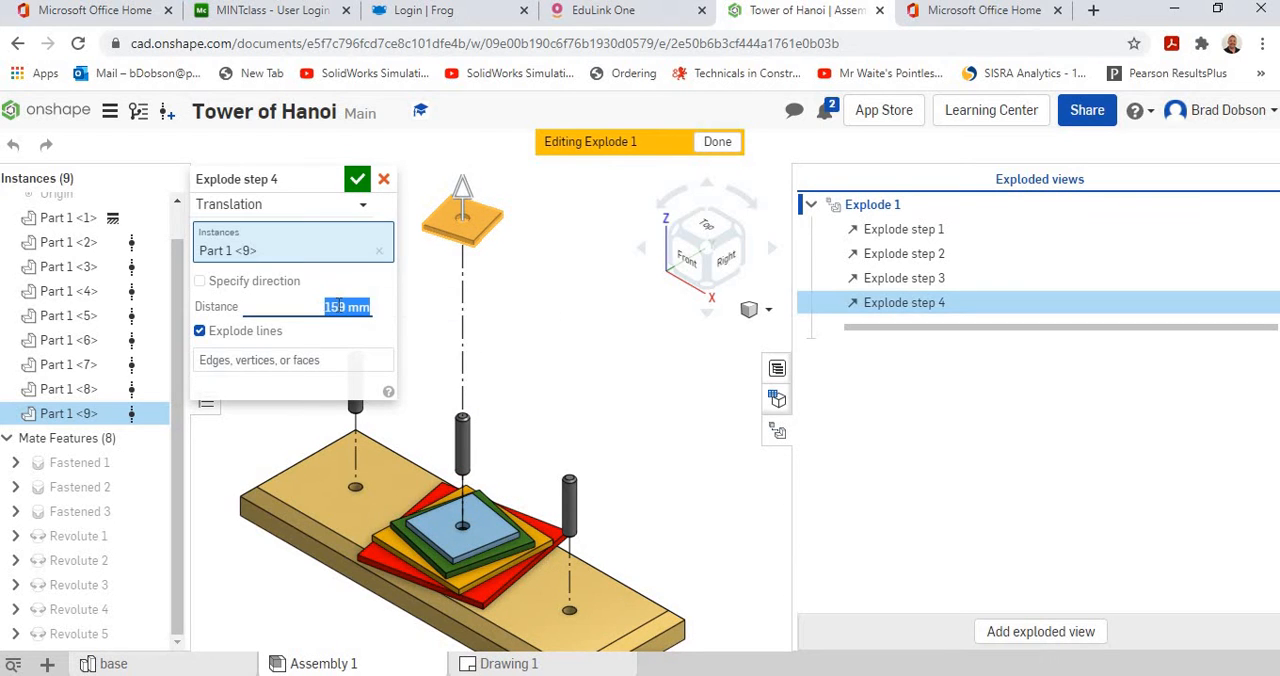
{"action": "type", "text": "150"}
{"action": "key", "text": "Return"}
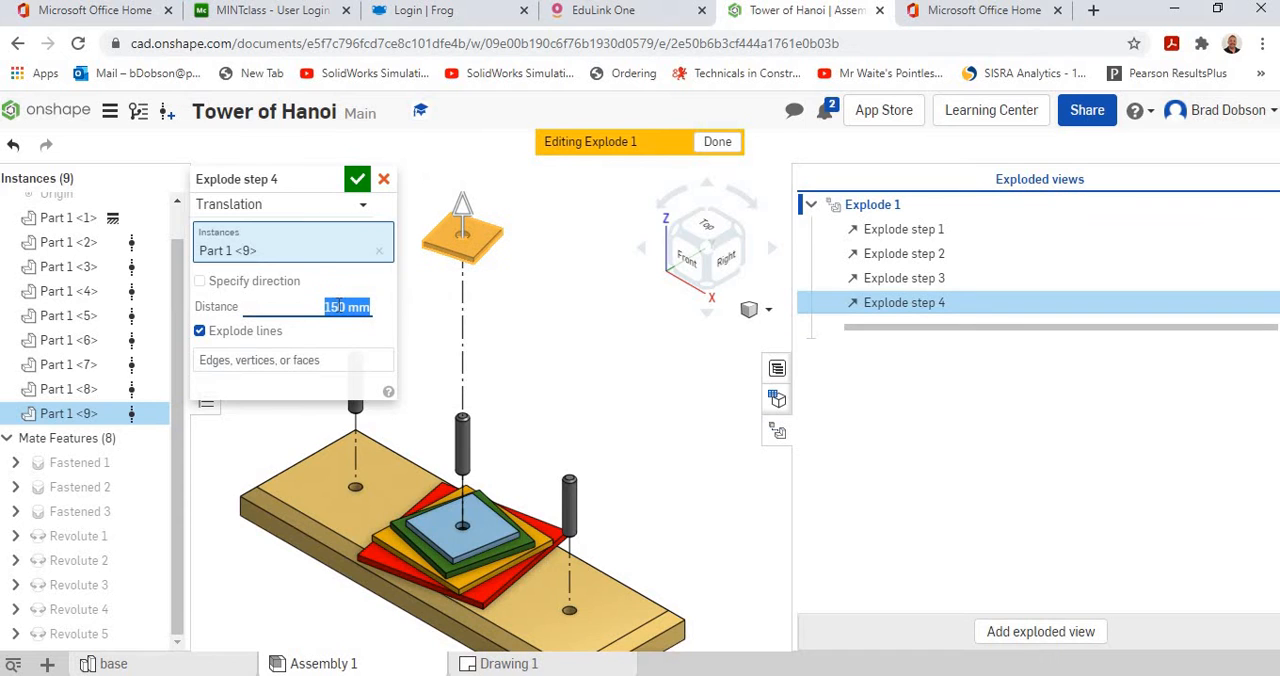
{"action": "left_click", "coordinate": [482, 545]}
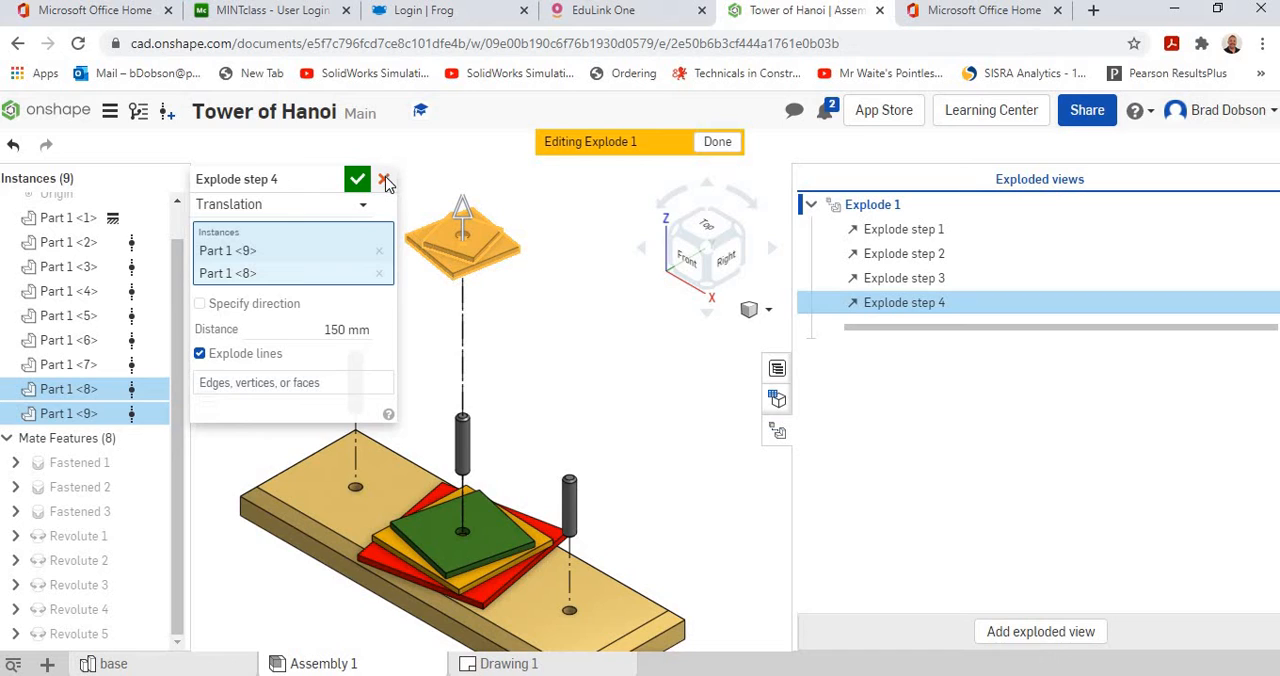
{"action": "left_click", "coordinate": [340, 328]}
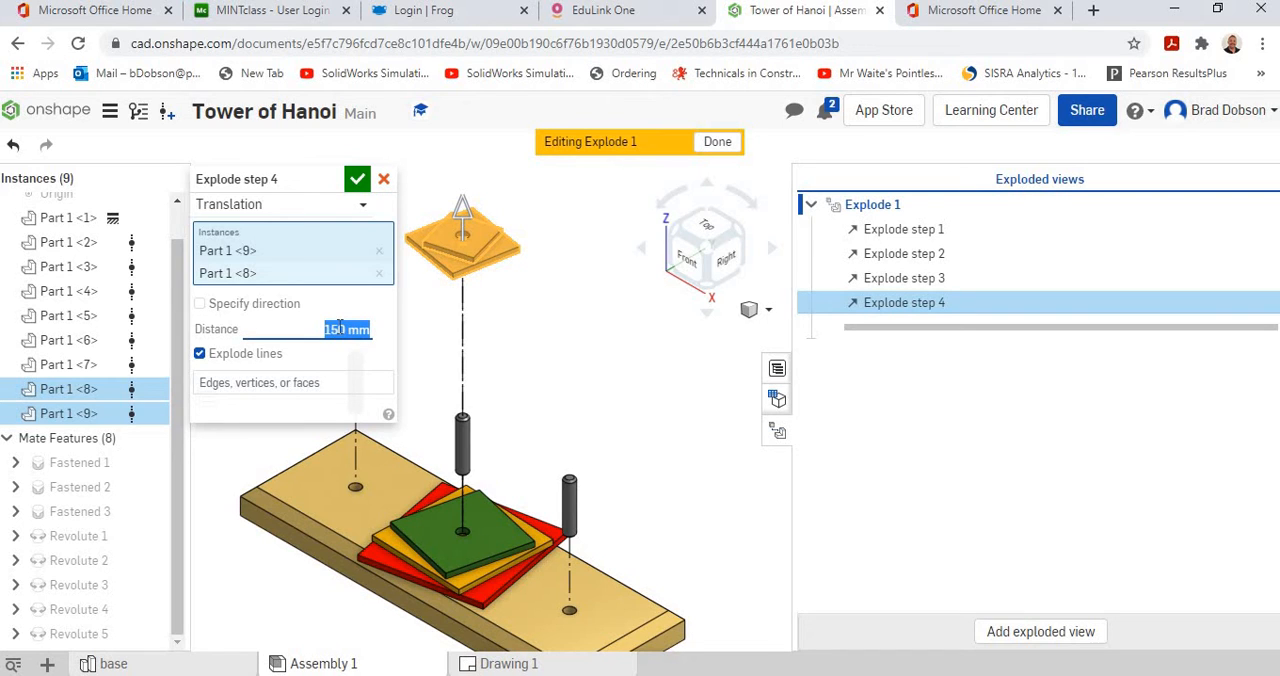
{"action": "type", "text": "130"}
{"action": "key", "text": "Return"}
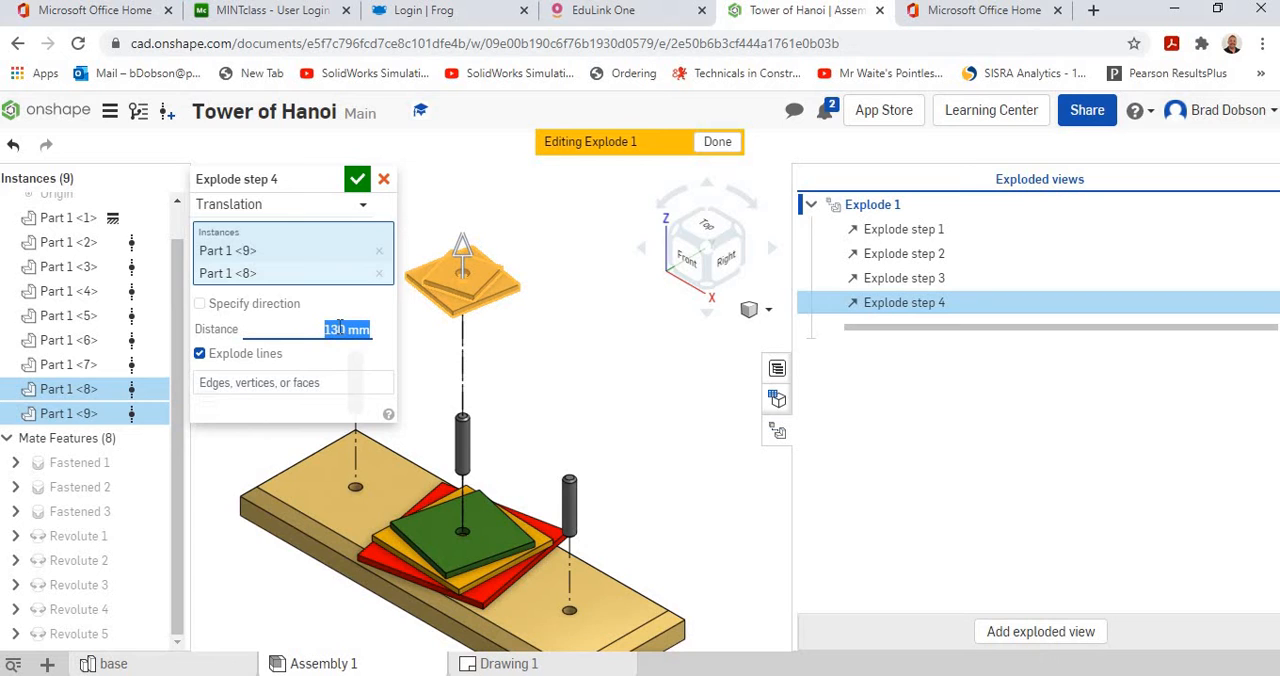
{"action": "left_click", "coordinate": [384, 181]}
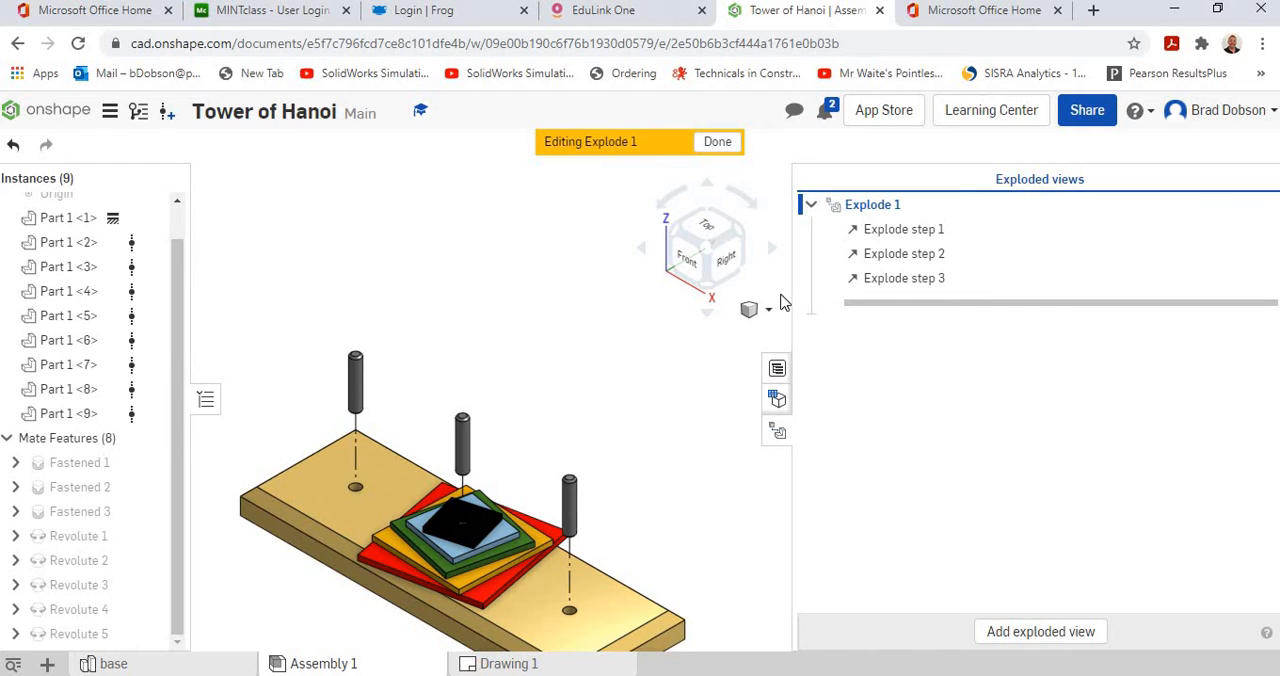
Explode only the black square at the top of the stack (Part 1 <9>) vertically upward by 150 mm.
{"action": "left_click", "coordinate": [446, 533]}
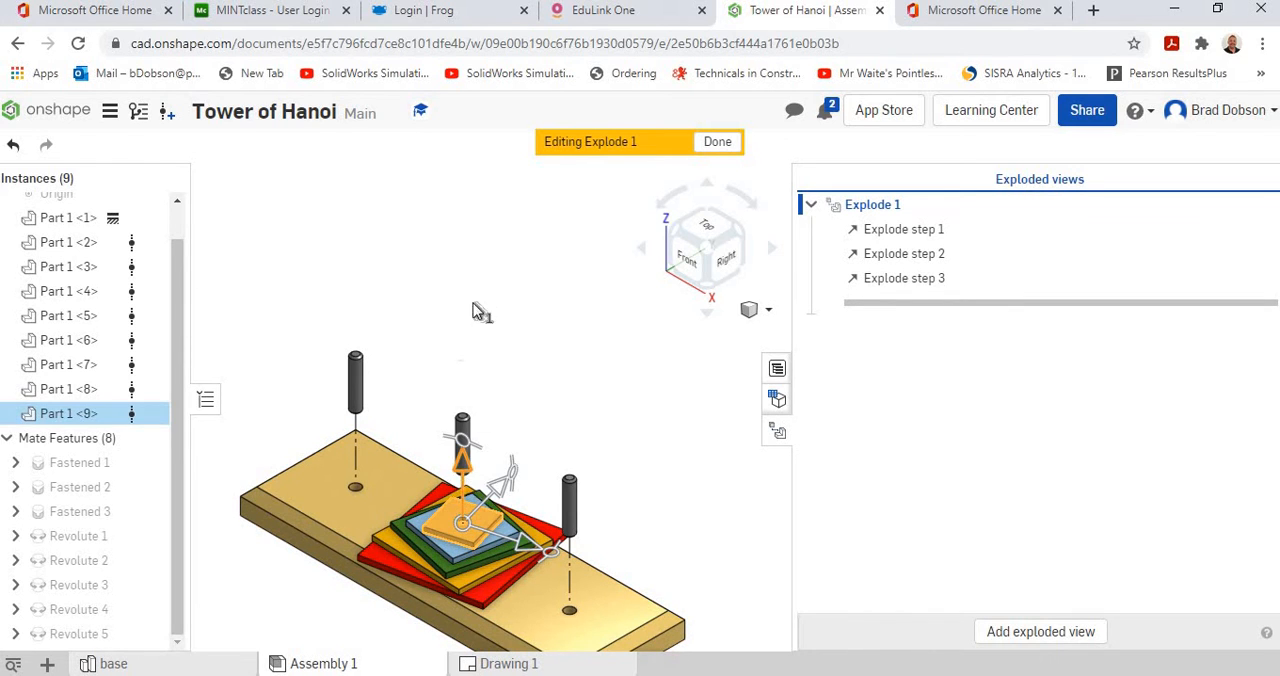
{"action": "left_click_drag", "start_coordinate": [462, 448], "coordinate": [466, 214]}
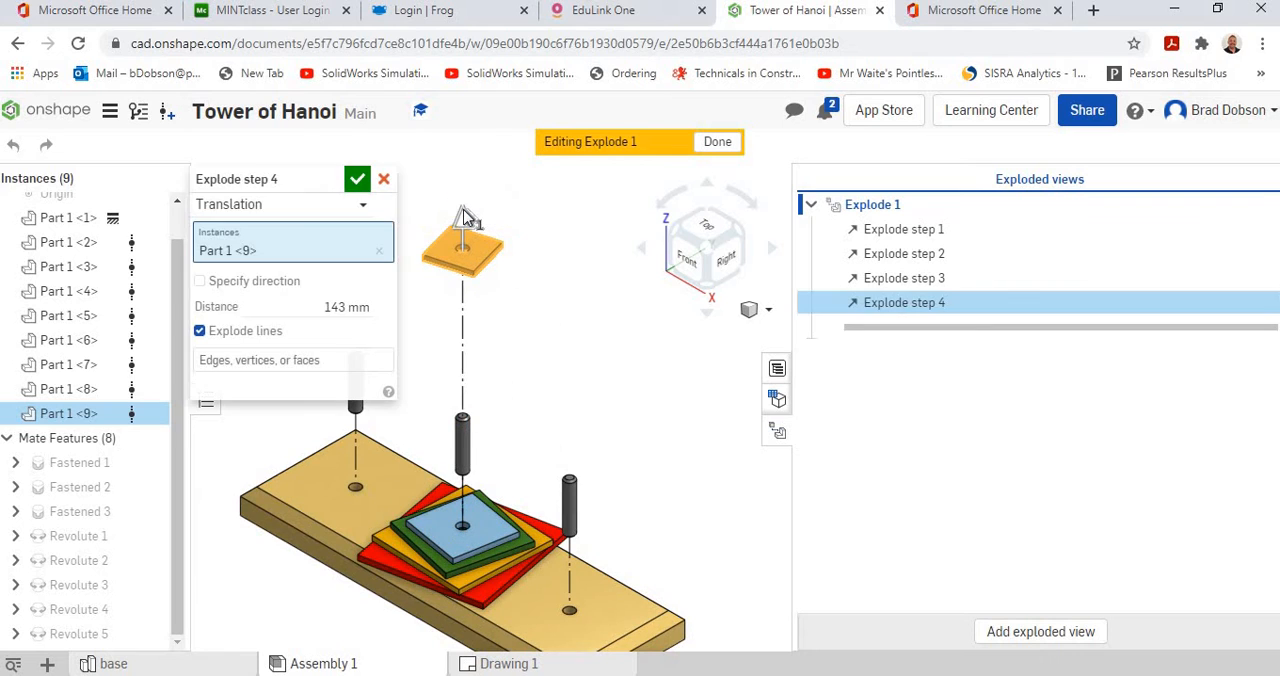
{"action": "left_click", "coordinate": [342, 307]}
{"action": "type", "text": "150"}
{"action": "key", "text": "Return"}
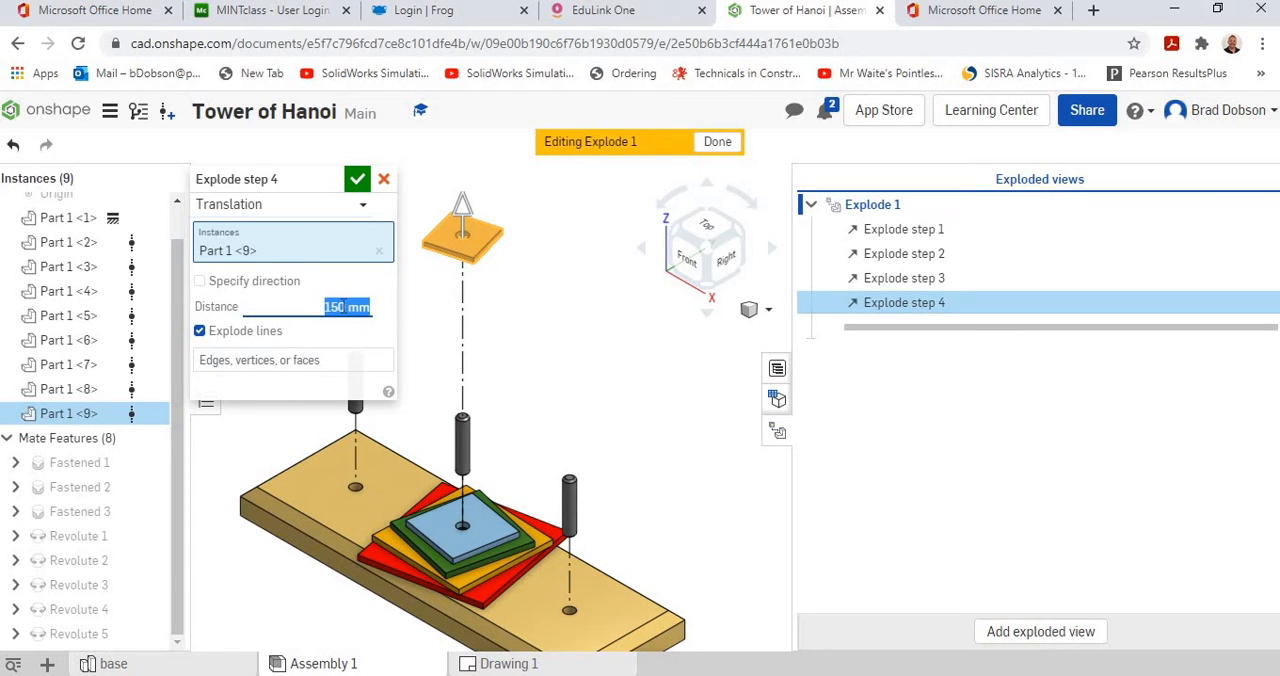
{"action": "left_click", "coordinate": [357, 181]}
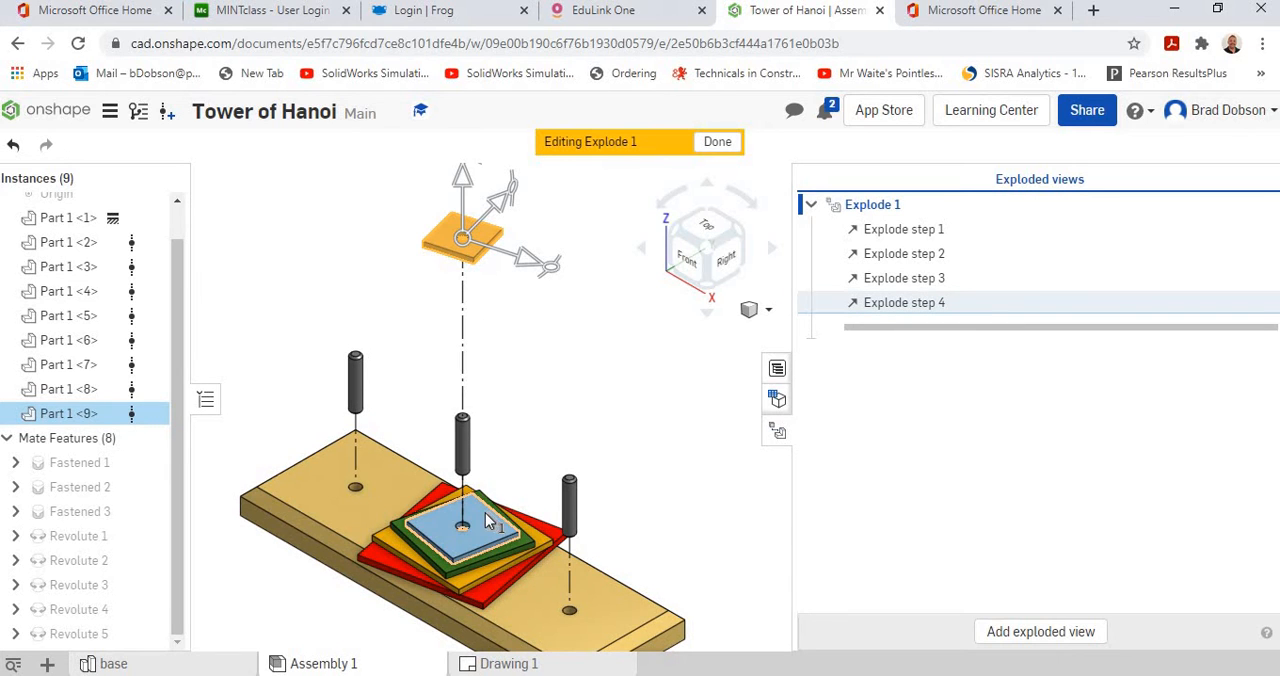
Explode the blue square (Part 1 <8>) vertically upward by 130 mm as its own explode step.
{"action": "left_click", "coordinate": [485, 513]}
{"action": "left_click_drag", "start_coordinate": [462, 500], "coordinate": [449, 296]}
{"action": "left_click", "coordinate": [329, 306]}
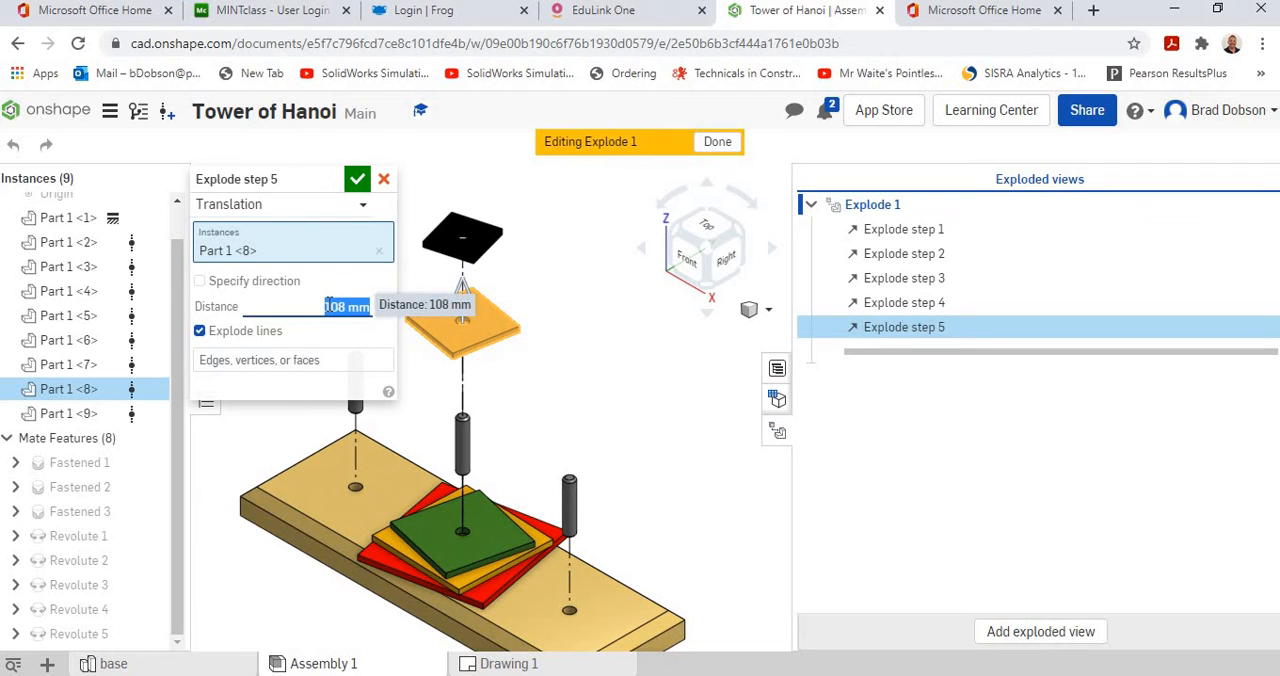
{"action": "type", "text": "1"}
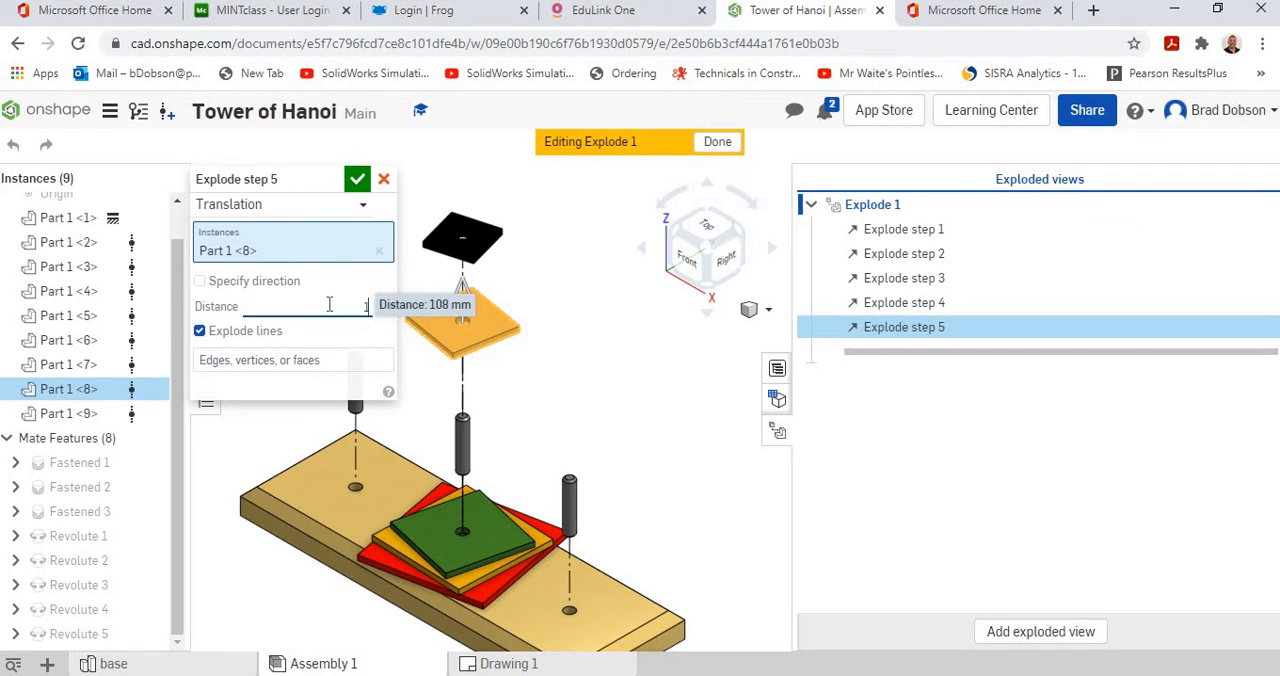
{"action": "type", "text": "30"}
{"action": "key", "text": "Return"}
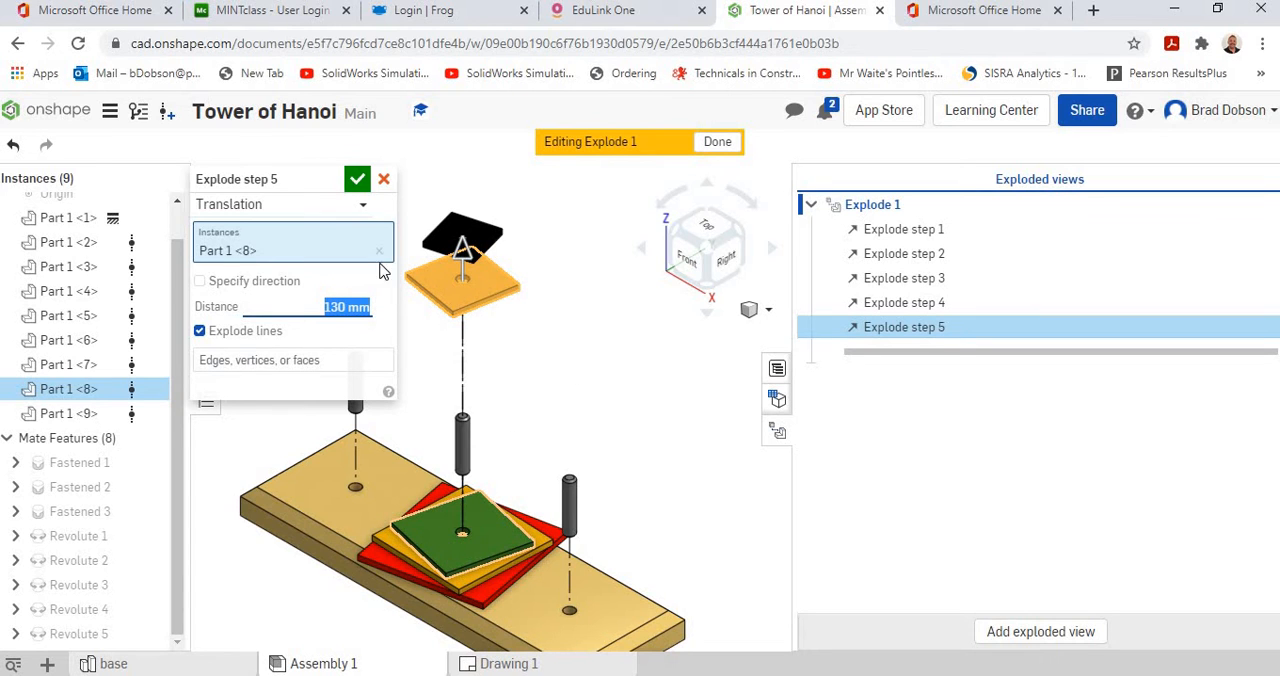
{"action": "left_click", "coordinate": [357, 179]}
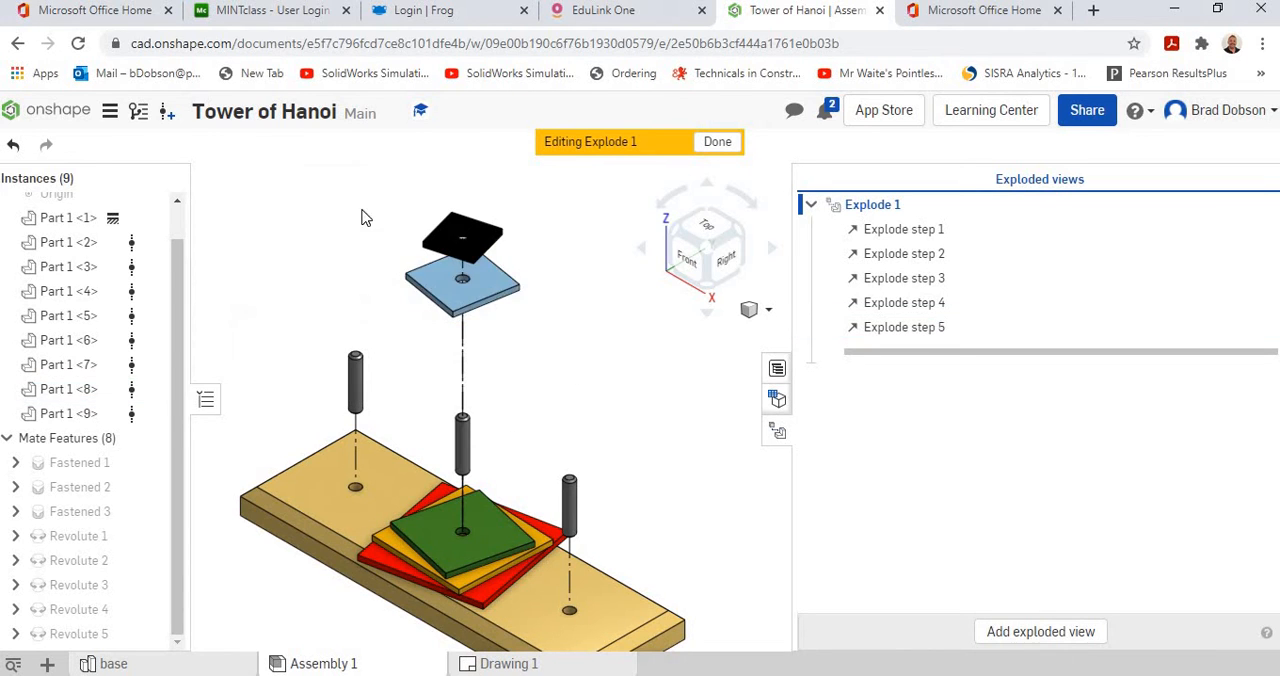
Explode the green square (Part 1 <7>) vertically upward by 110 mm as its own explode step.
{"action": "left_click", "coordinate": [440, 527]}
{"action": "left_click_drag", "start_coordinate": [465, 497], "coordinate": [464, 320]}
{"action": "left_click", "coordinate": [339, 306]}
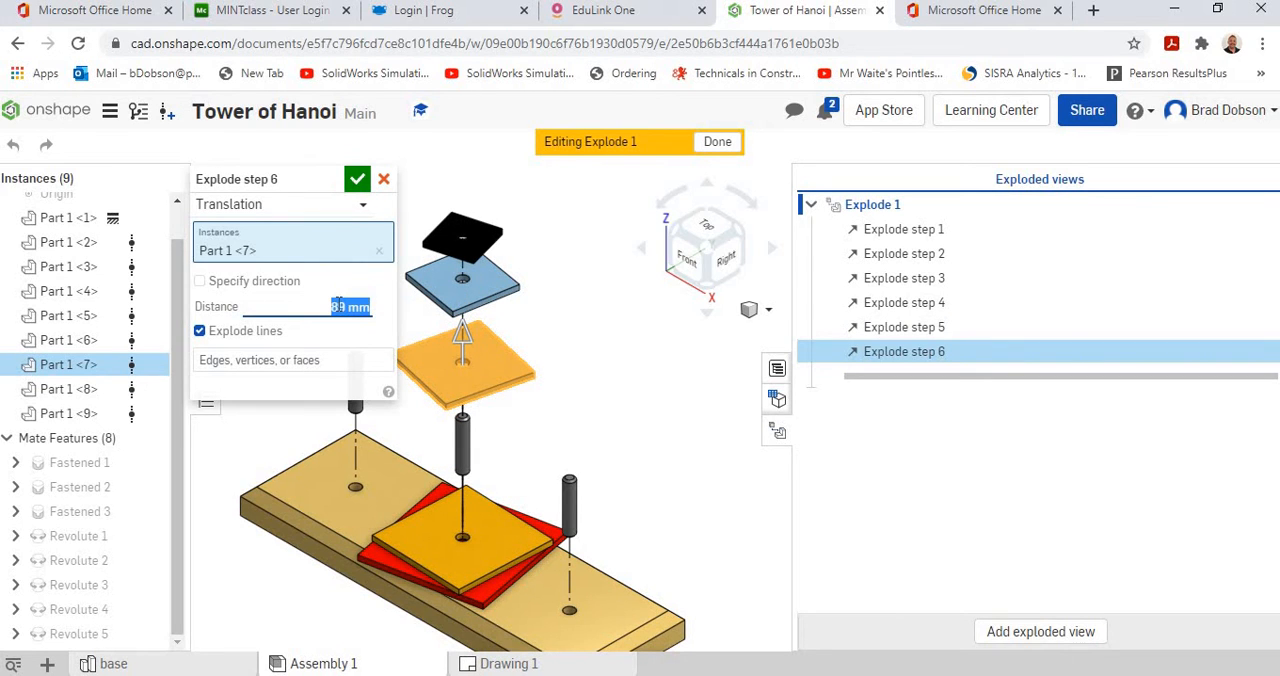
{"action": "type", "text": "110"}
{"action": "key", "text": "Return"}
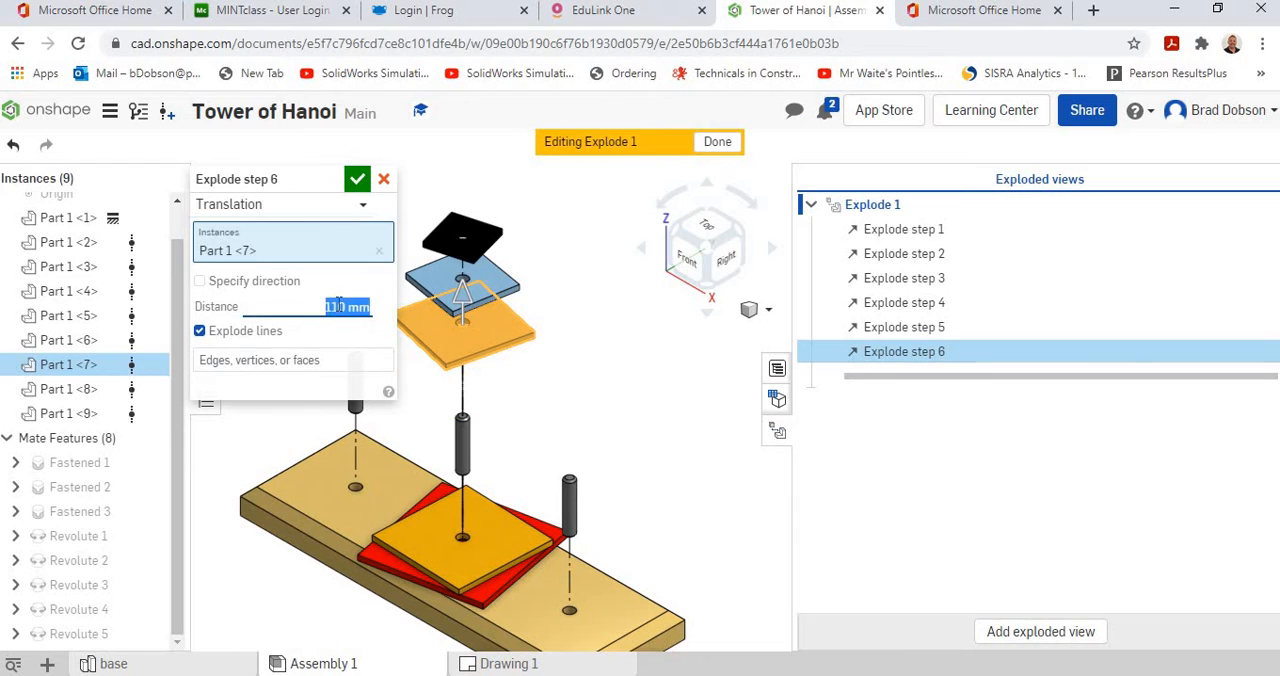
{"action": "left_click", "coordinate": [358, 180]}
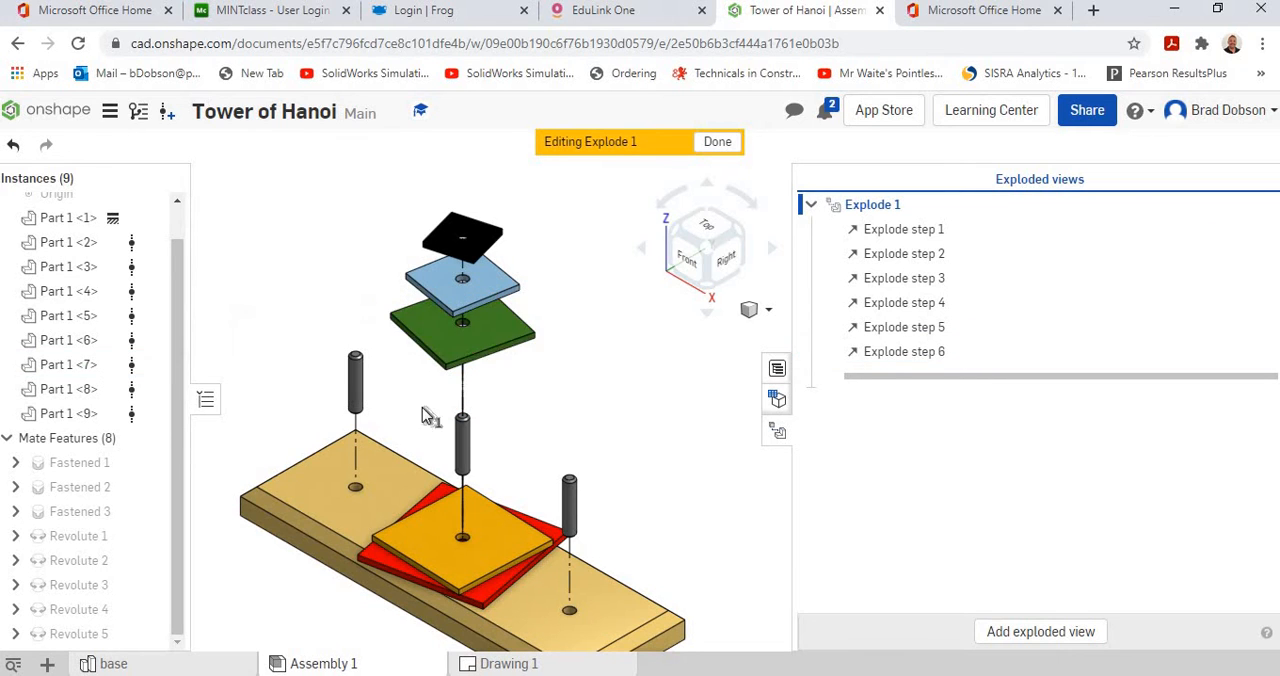
Explode the yellow-orange square (Part 1 <6>) vertically upward by 90 mm.
{"action": "left_click", "coordinate": [437, 528]}
{"action": "left_click_drag", "start_coordinate": [462, 478], "coordinate": [465, 360]}
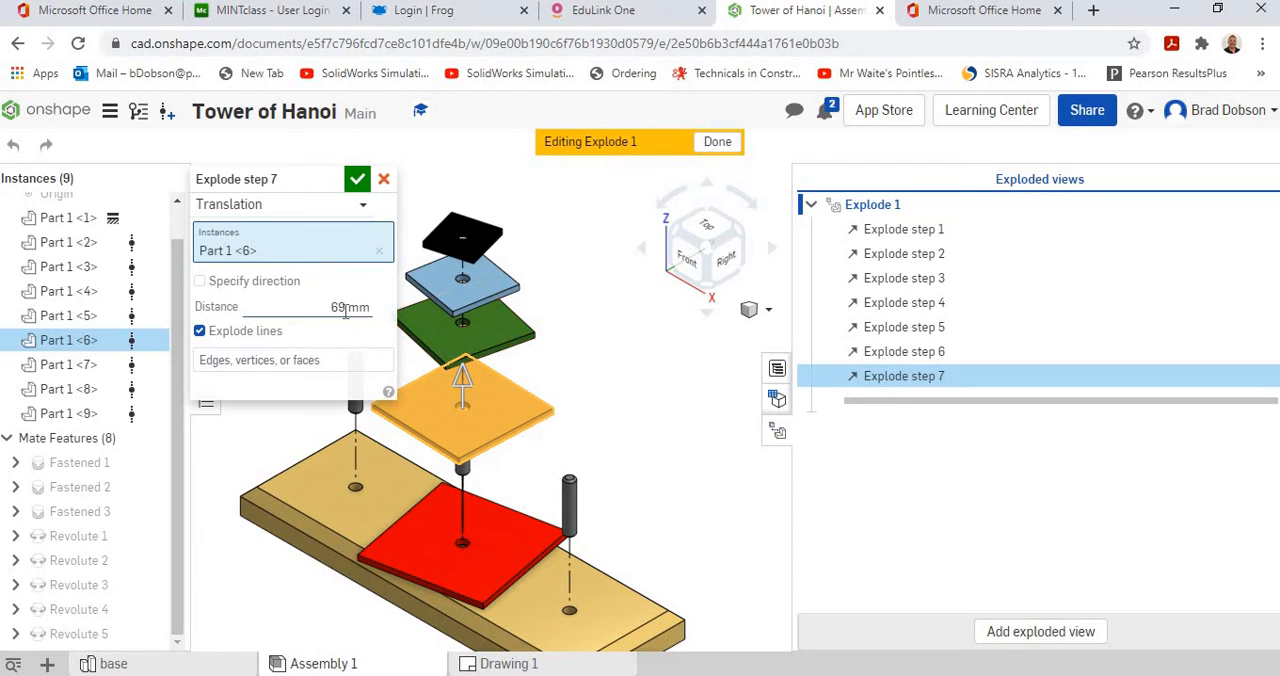
{"action": "left_click", "coordinate": [342, 307]}
{"action": "type", "text": "90"}
{"action": "key", "text": "Return"}
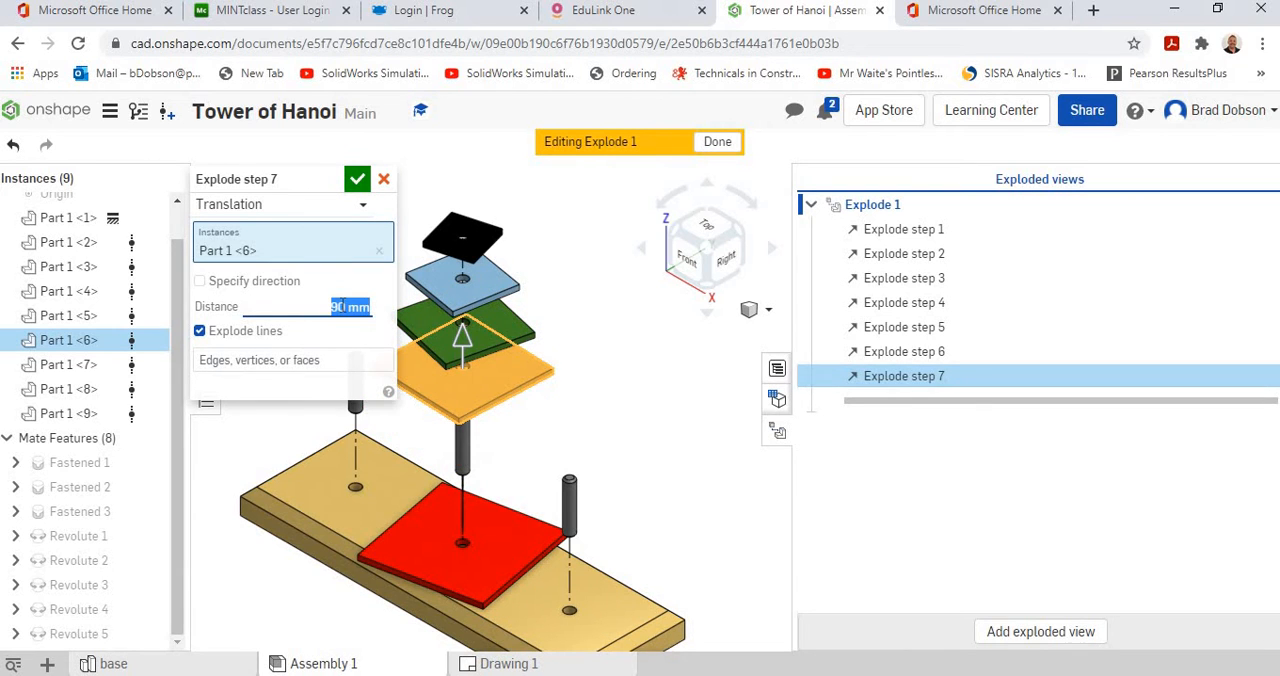
{"action": "left_click", "coordinate": [357, 179]}
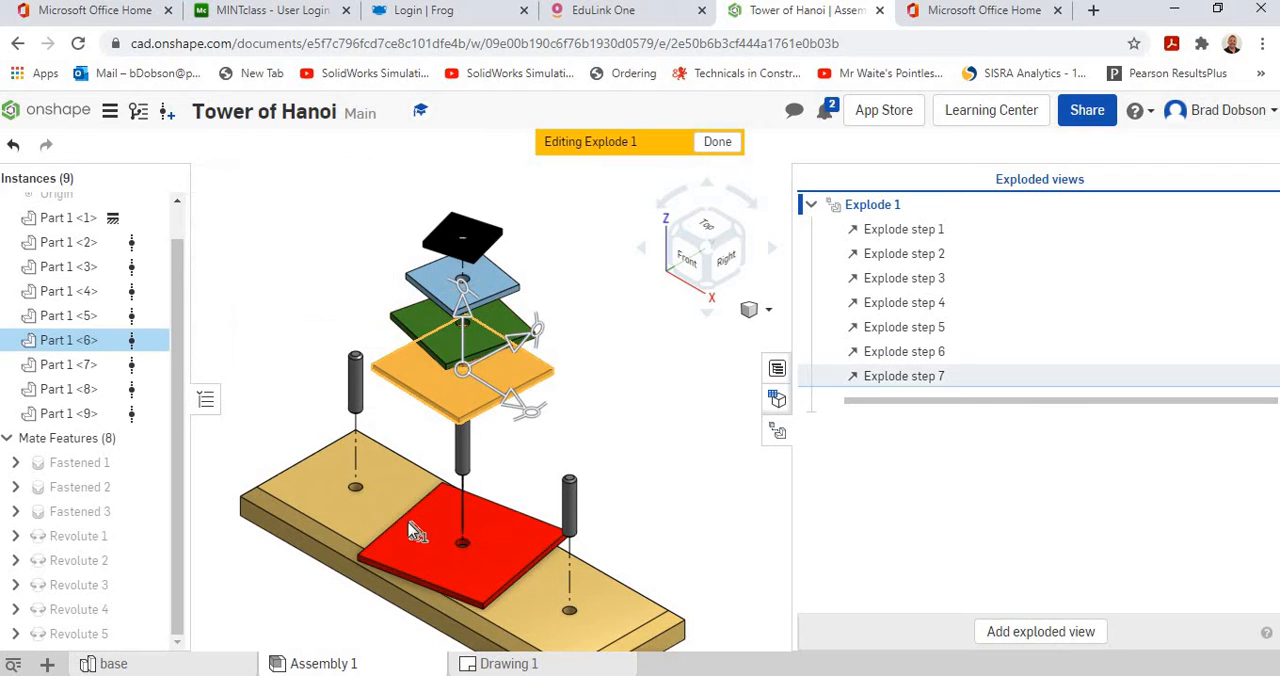
Explode the red square (Part 1 <5>), the lowest of the stack, vertically upward by 70 mm.
{"action": "left_click", "coordinate": [437, 535]}
{"action": "left_click_drag", "start_coordinate": [462, 478], "coordinate": [462, 392]}
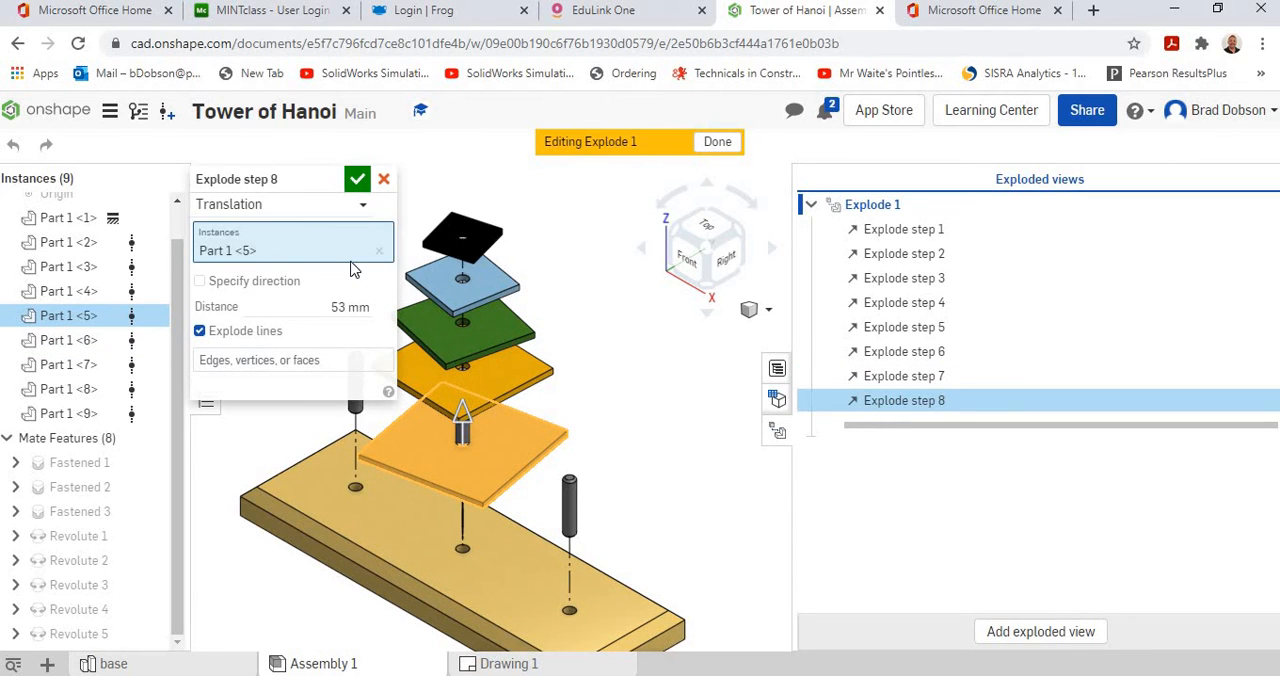
{"action": "left_click", "coordinate": [340, 304]}
{"action": "type", "text": "70"}
{"action": "key", "text": "Return"}
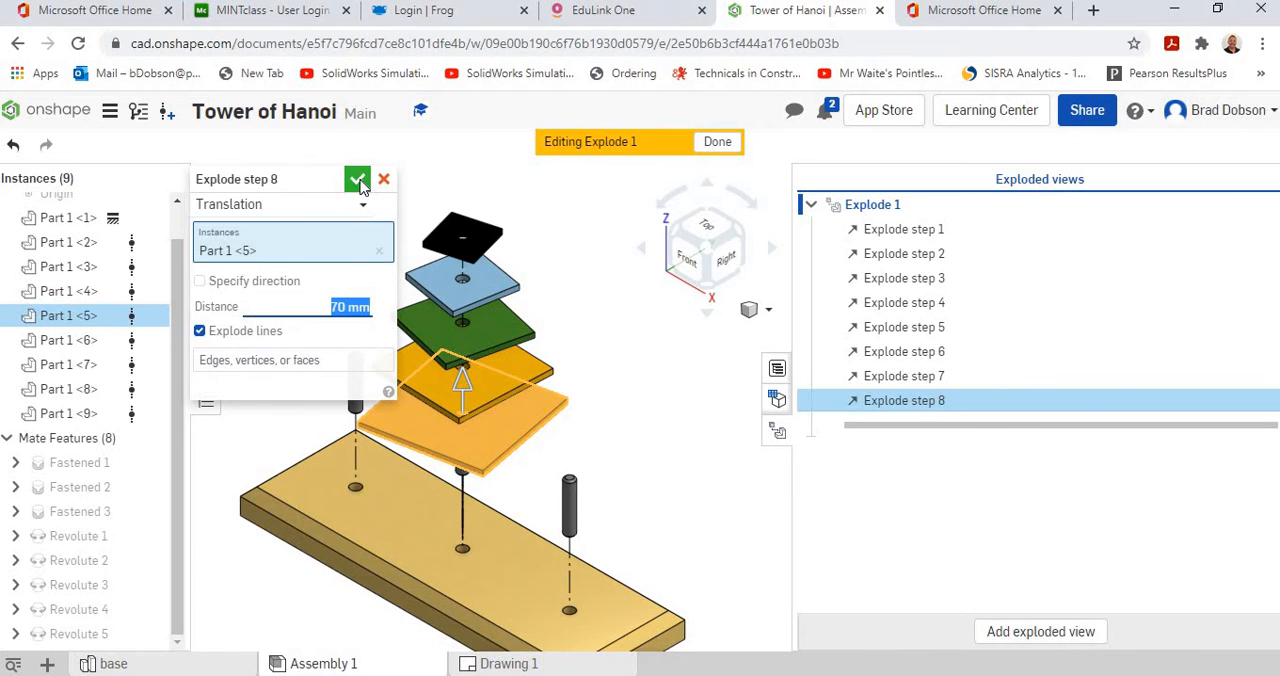
{"action": "left_click", "coordinate": [360, 184]}
Add an explode step that moves the middle peg (Part 1 <2>) back toward the base by -15 mm.
{"action": "right_click_drag", "start_coordinate": [610, 365], "coordinate": [489, 437]}
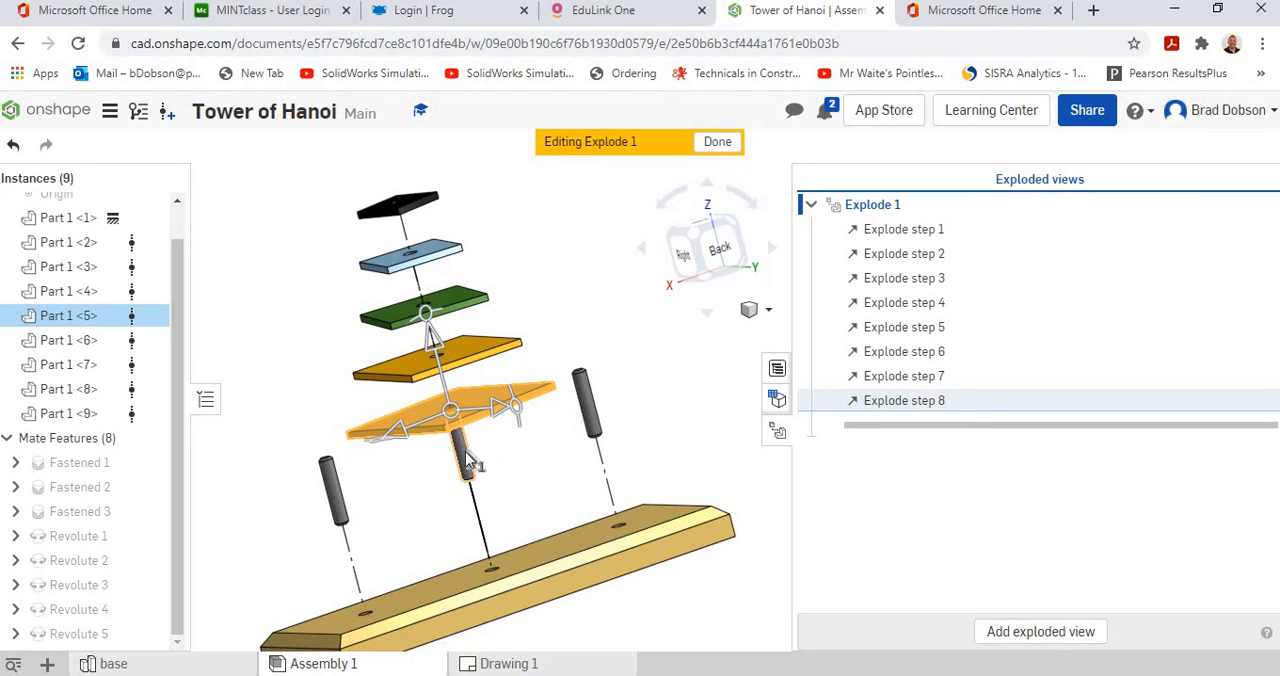
{"action": "left_click", "coordinate": [466, 462]}
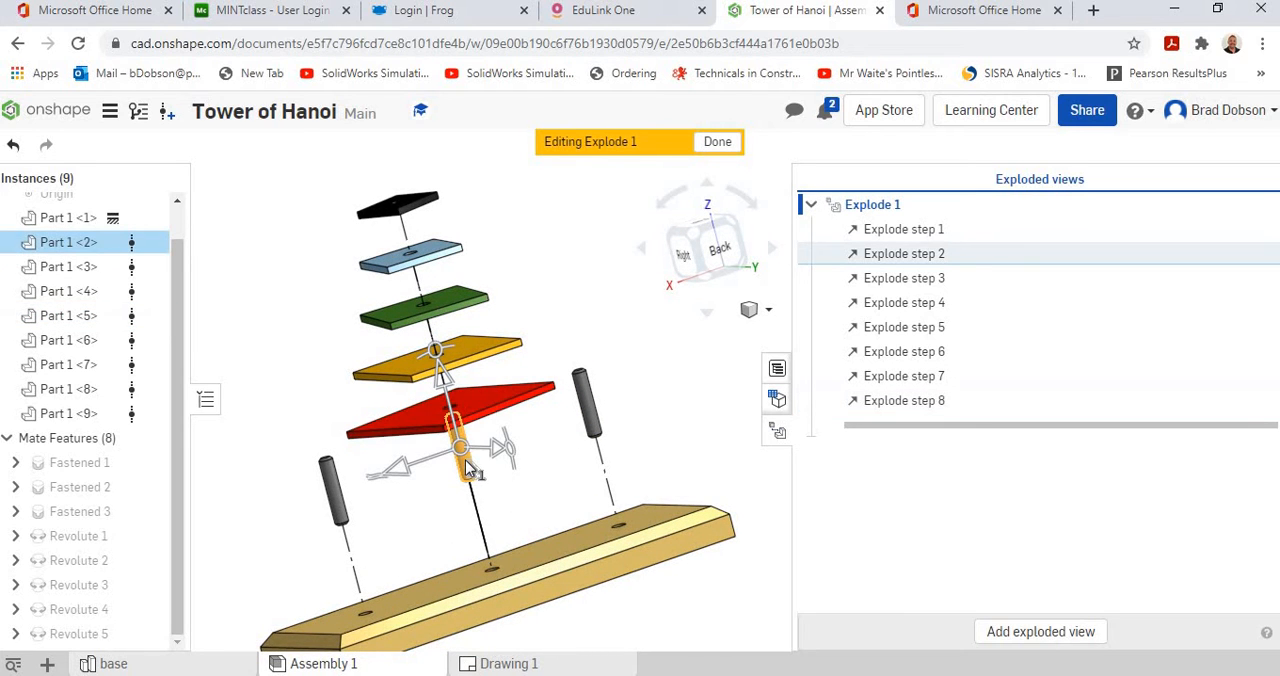
{"action": "left_click_drag", "start_coordinate": [457, 426], "coordinate": [465, 450]}
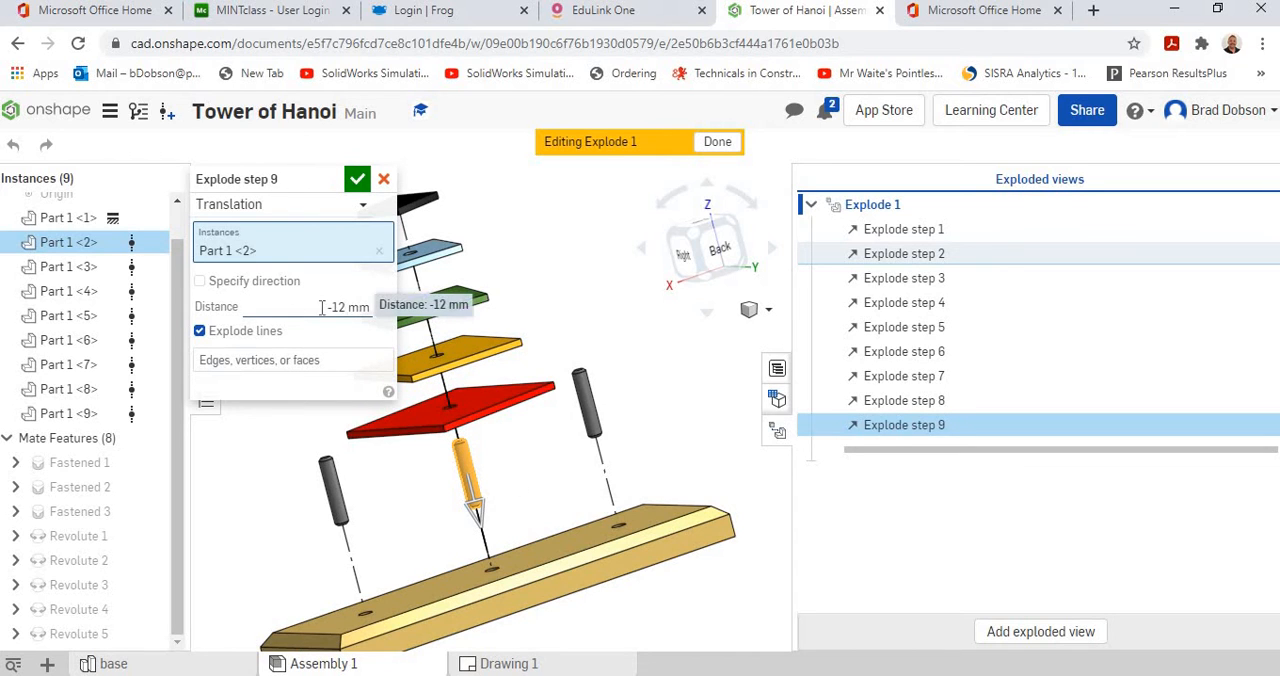
{"action": "left_click", "coordinate": [342, 307]}
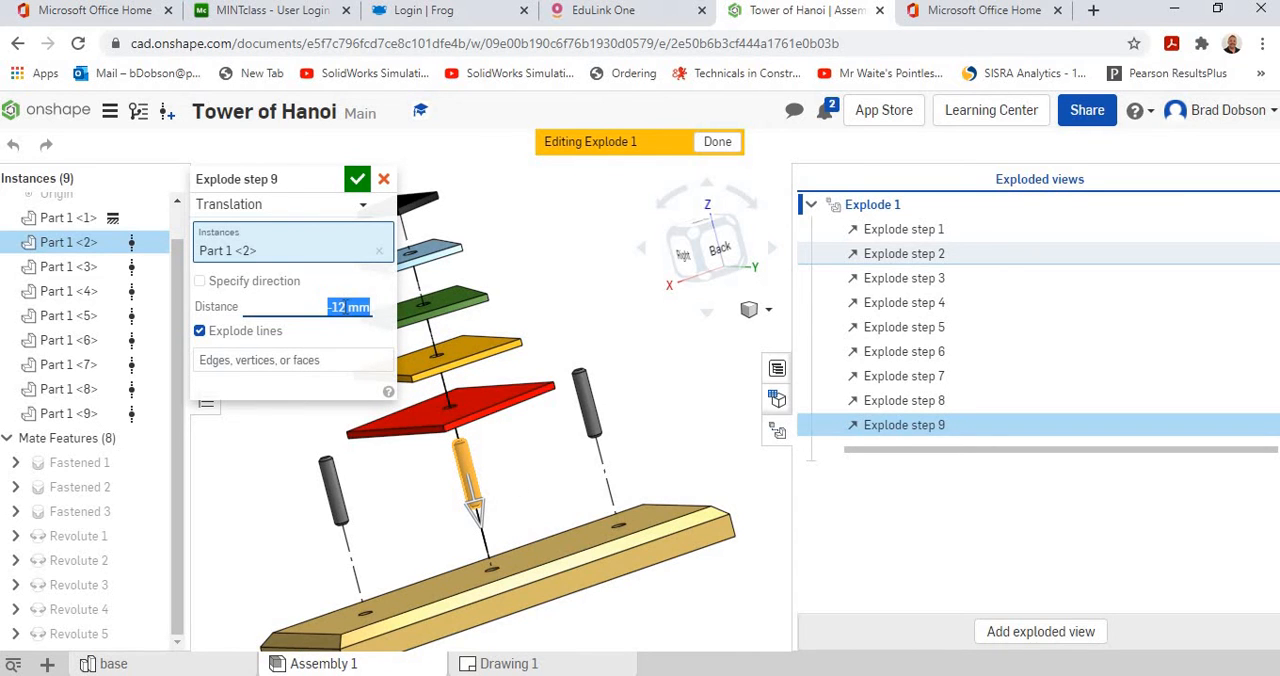
{"action": "key", "text": "BackSpace"}
{"action": "type", "text": "-15"}
{"action": "key", "text": "Return"}
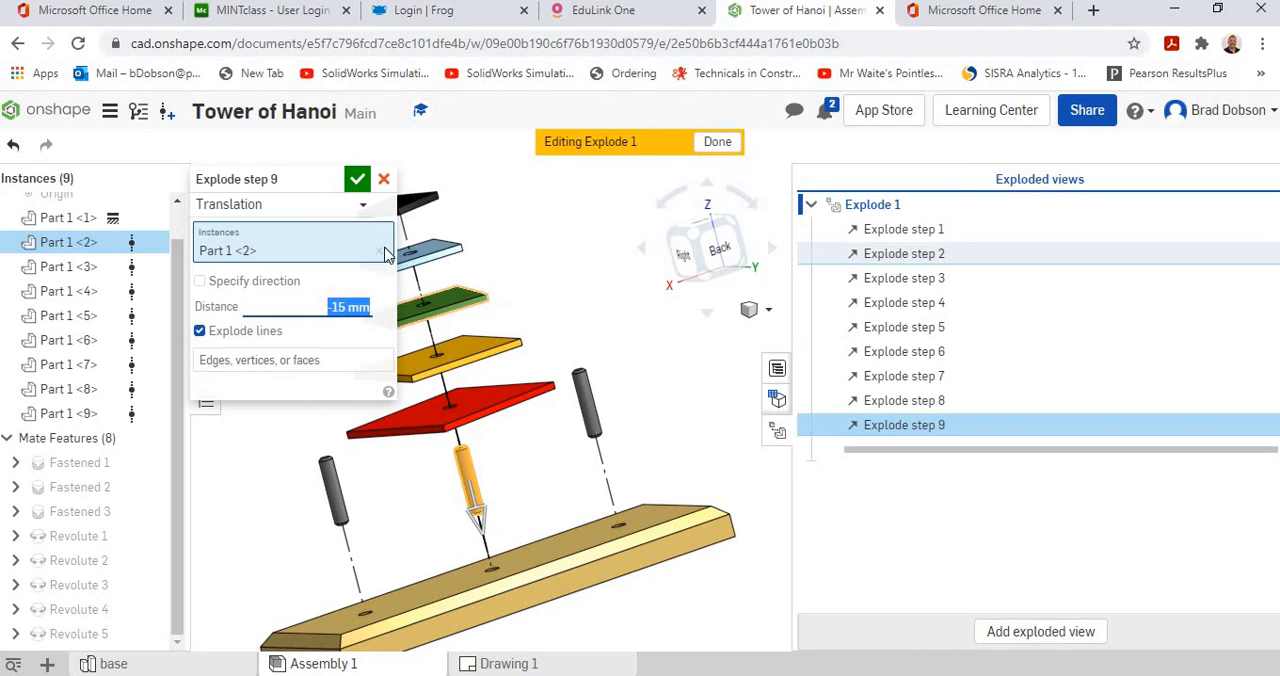
{"action": "left_click", "coordinate": [357, 179]}
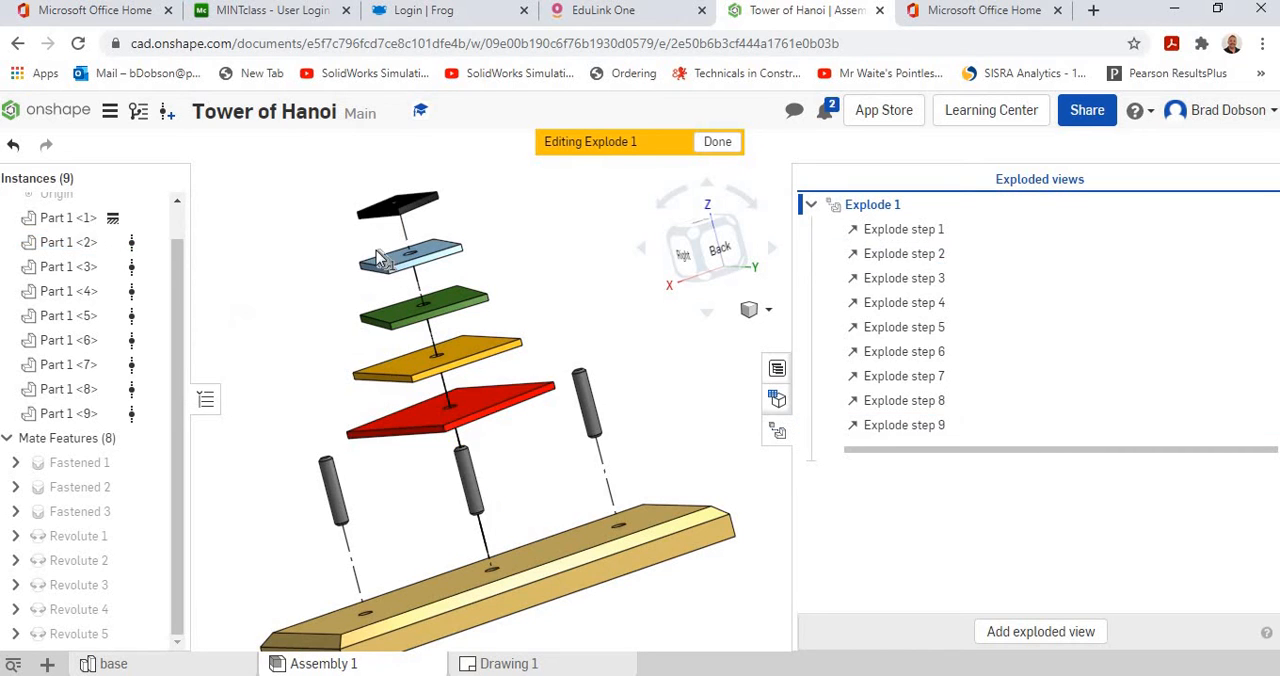
Add an explode step that lowers the end peg Part 1 <4> toward the base by -15 mm.
{"action": "left_click", "coordinate": [335, 485]}
{"action": "left_click_drag", "start_coordinate": [335, 485], "coordinate": [342, 505]}
{"action": "left_click", "coordinate": [350, 307]}
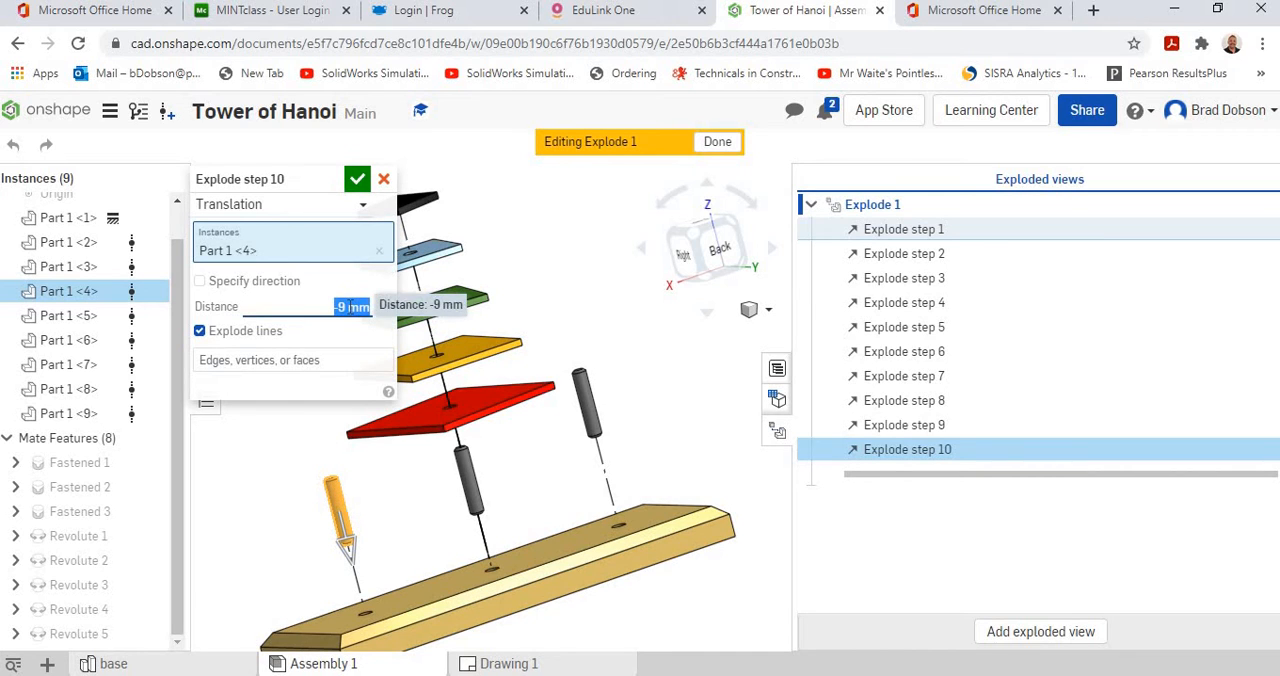
{"action": "key", "text": "BackSpace"}
{"action": "type", "text": ".15"}
{"action": "key", "text": "Return"}
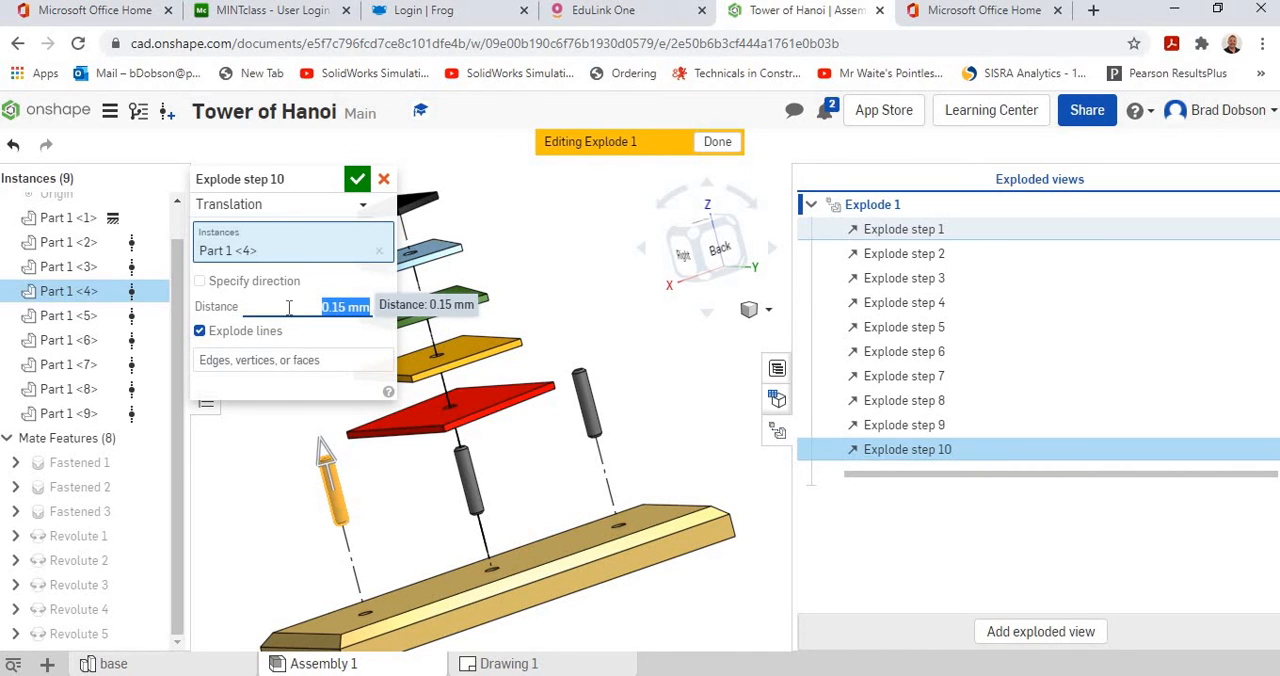
{"action": "left_click", "coordinate": [335, 306]}
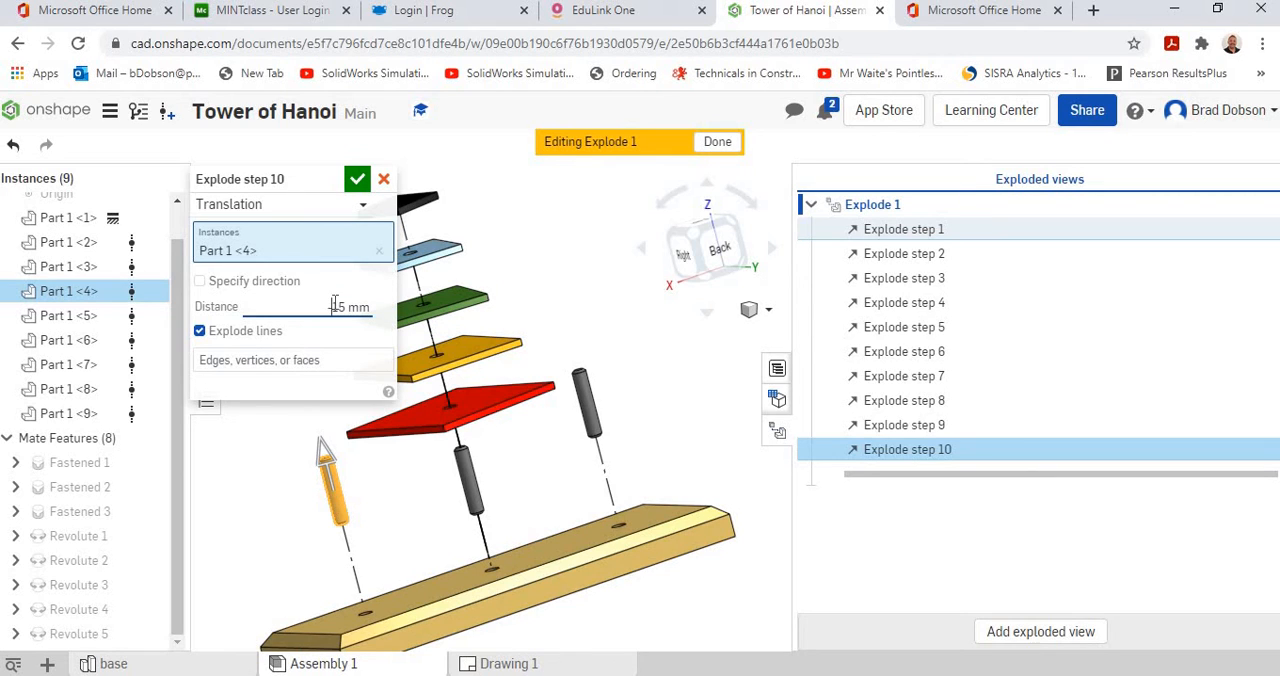
{"action": "left_click", "coordinate": [358, 179]}
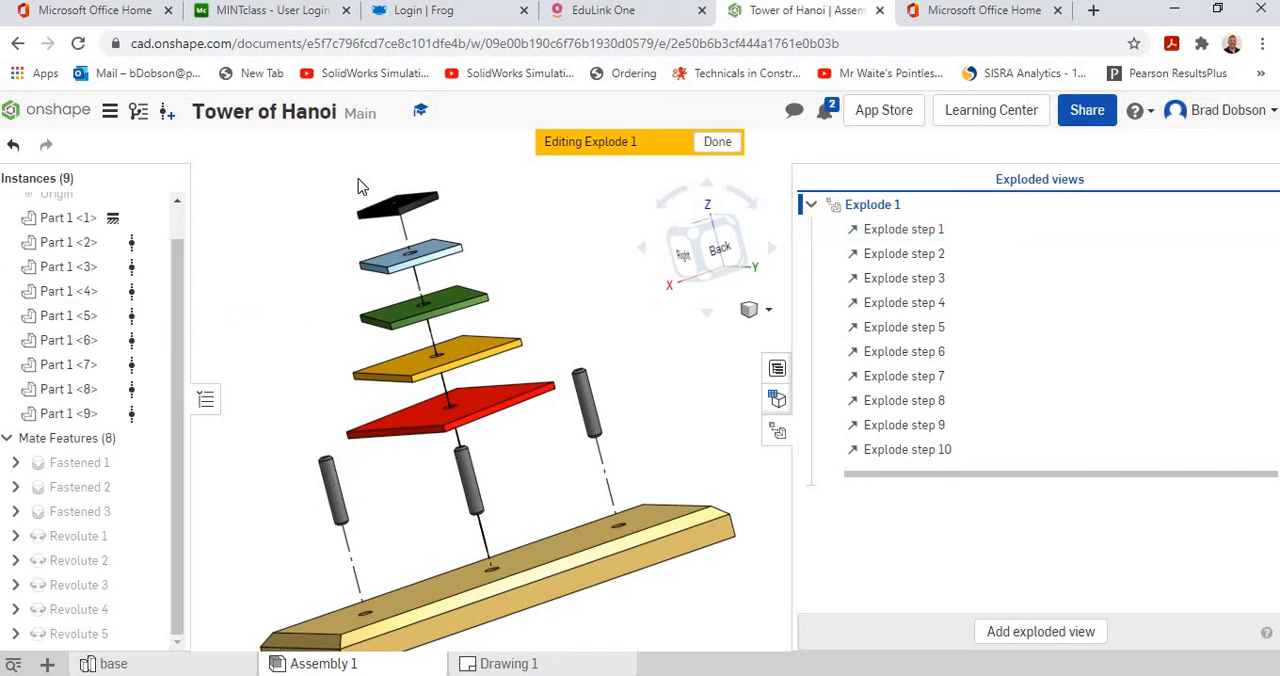
Add an explode step that lowers the peg at the opposite end (Part 1 <3>) slightly toward the base.
{"action": "left_click", "coordinate": [586, 408]}
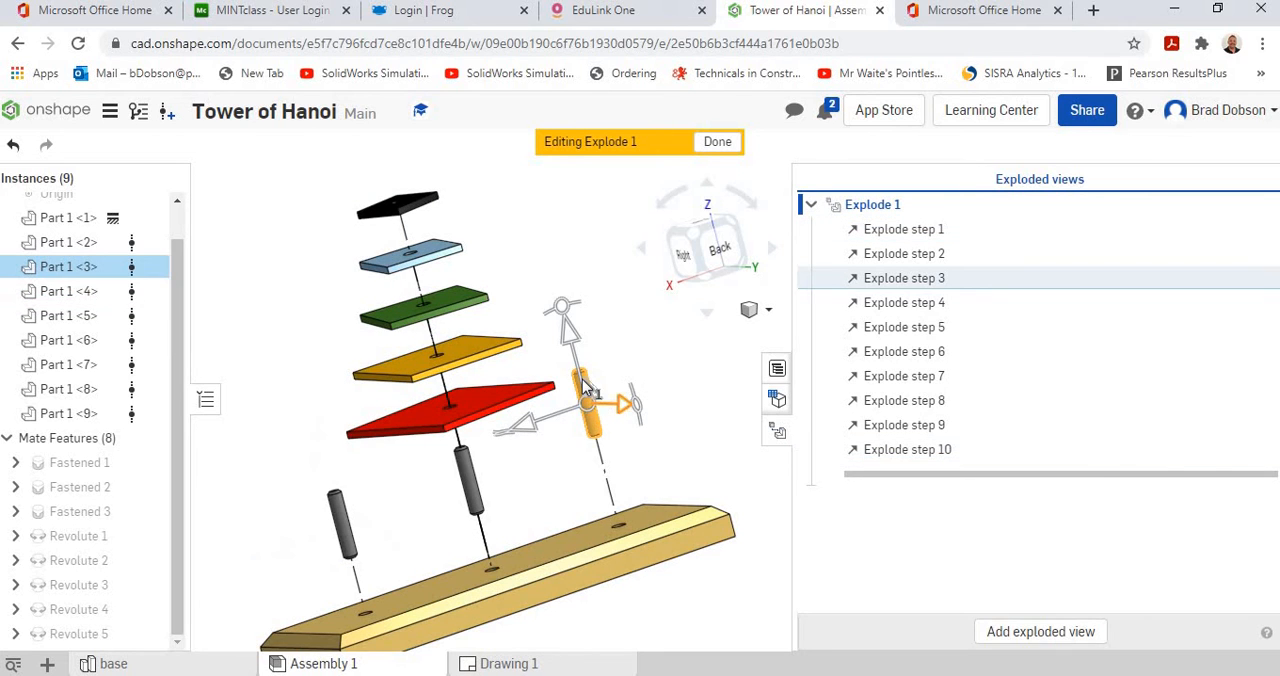
{"action": "left_click_drag", "start_coordinate": [590, 407], "coordinate": [594, 417]}
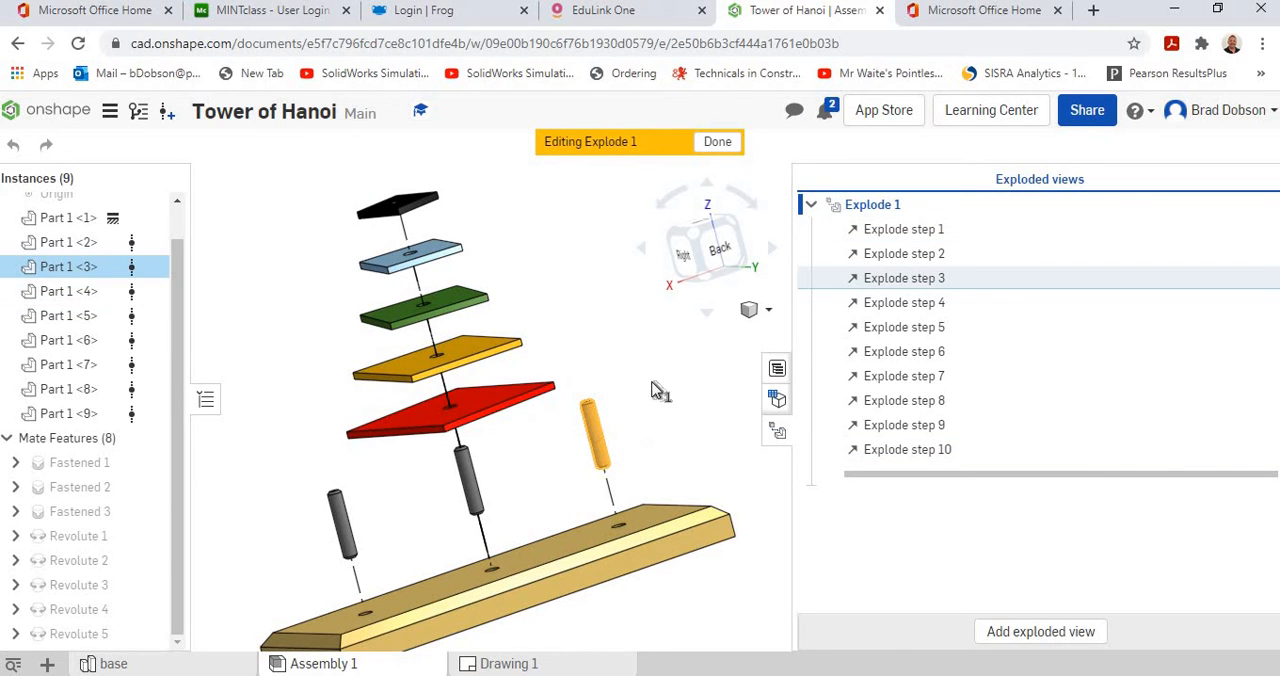
{"action": "left_click", "coordinate": [342, 307]}
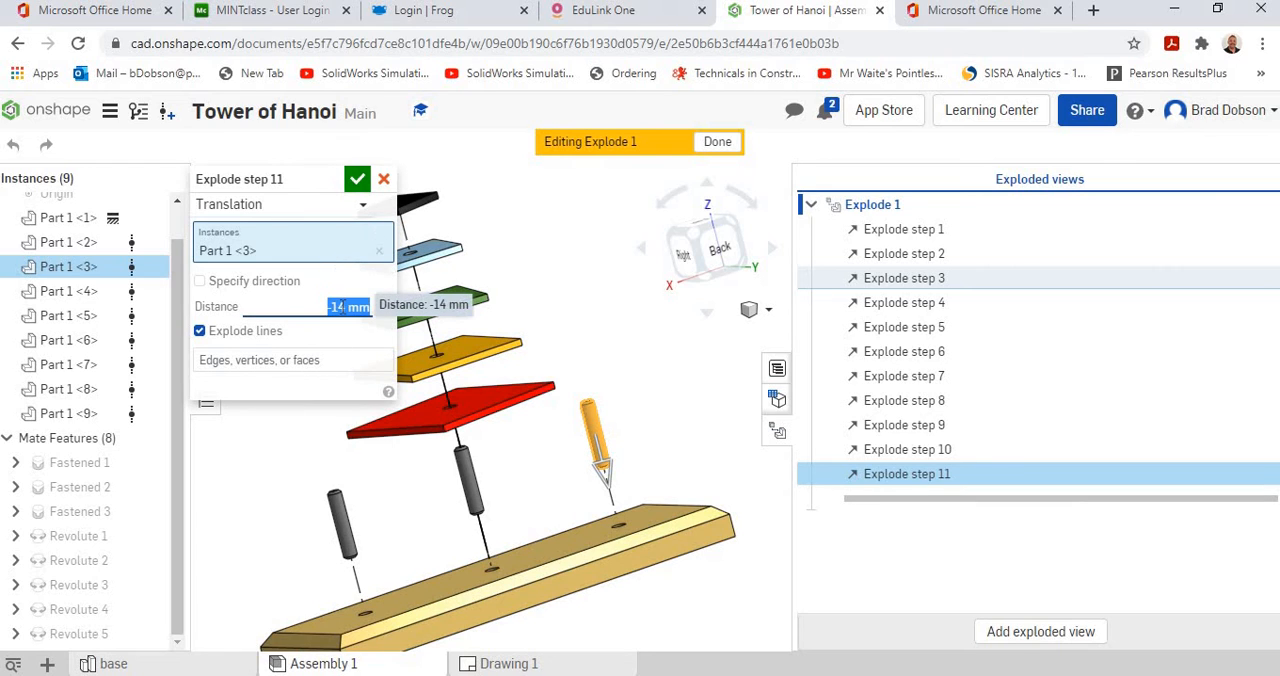
{"action": "key", "text": "BackSpace"}
{"action": "key", "text": "Return"}
{"action": "left_click", "coordinate": [445, 258]}
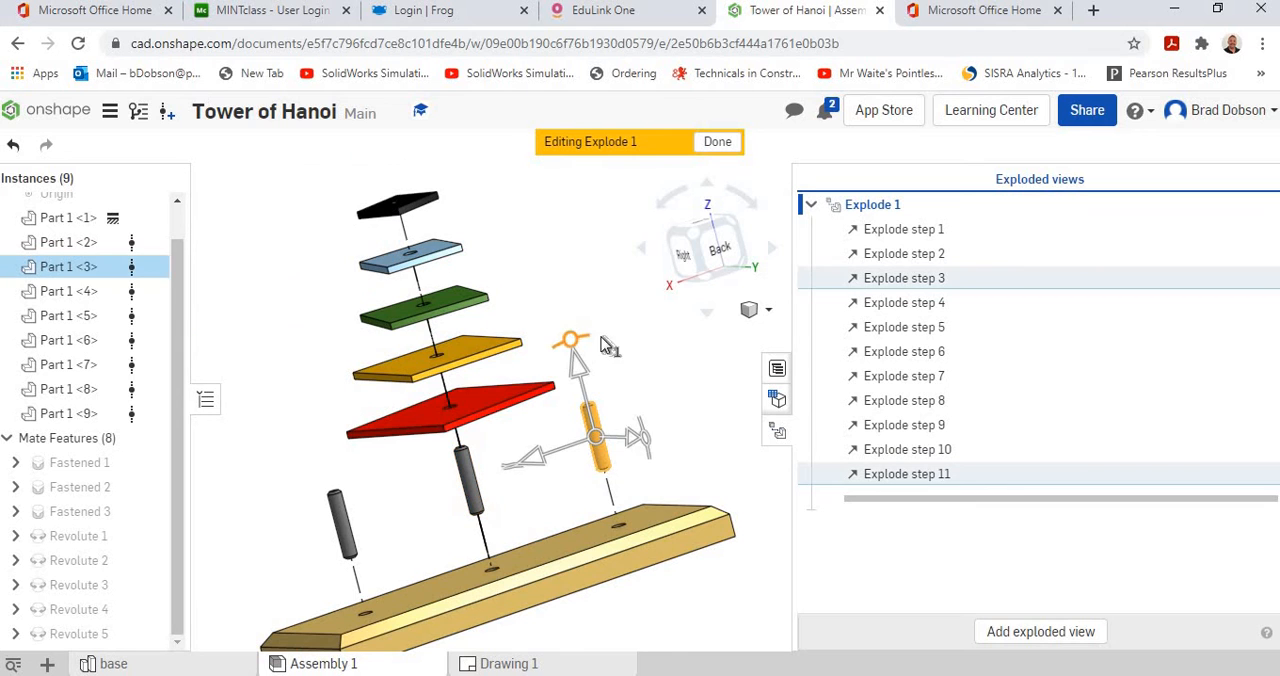
Close the exploded views list, check the exploded assembly from several angles and finish editing Explode 1.
{"action": "right_click_drag", "start_coordinate": [649, 400], "coordinate": [689, 423]}
{"action": "left_click", "coordinate": [690, 416]}
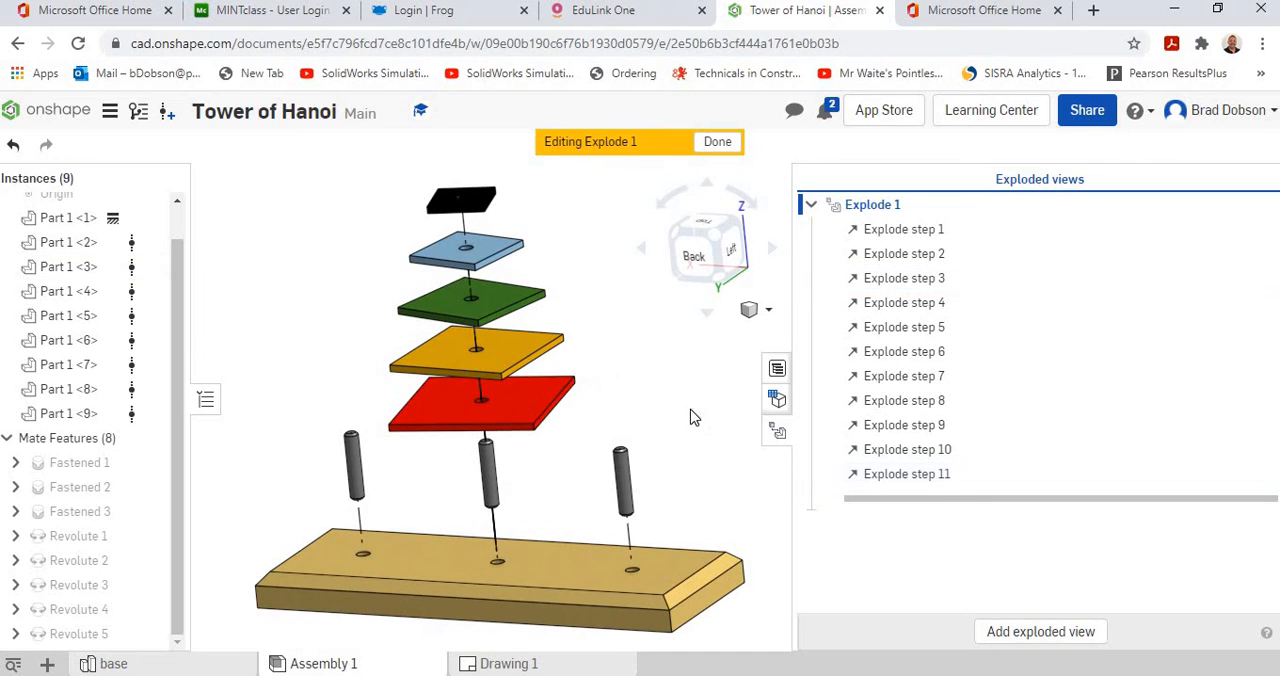
{"action": "left_click", "coordinate": [778, 431]}
{"action": "right_click_drag", "start_coordinate": [978, 325], "coordinate": [915, 335]}
{"action": "scroll", "coordinate": [964, 401], "scroll_direction": "up", "scroll_amount": 1}
{"action": "scroll", "coordinate": [966, 399], "scroll_direction": "down", "scroll_amount": 2}
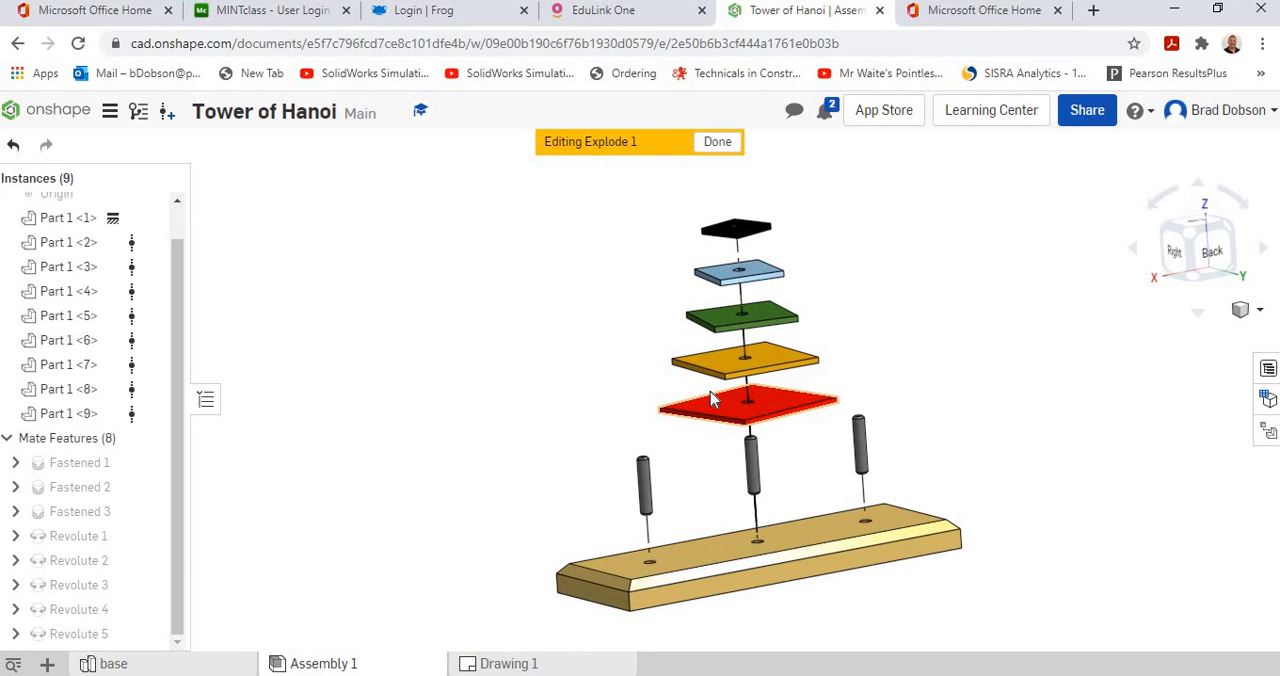
{"action": "right_click_drag", "start_coordinate": [931, 330], "coordinate": [931, 341]}
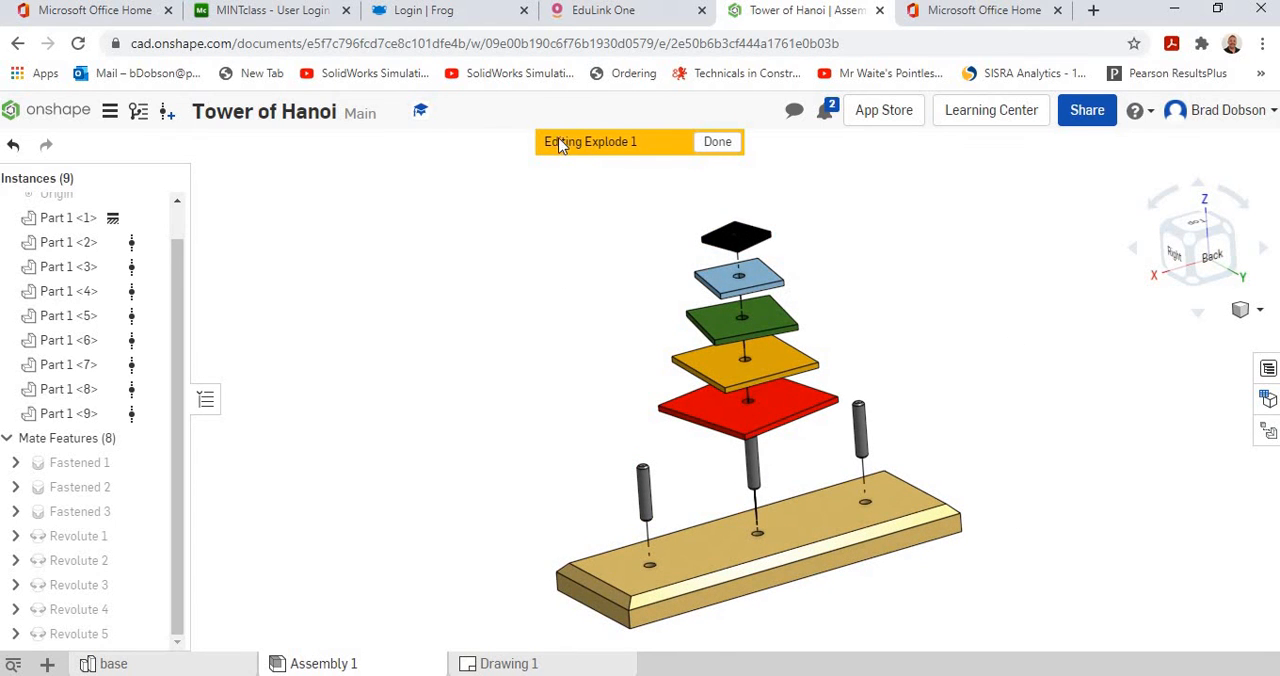
{"action": "left_click", "coordinate": [716, 142]}
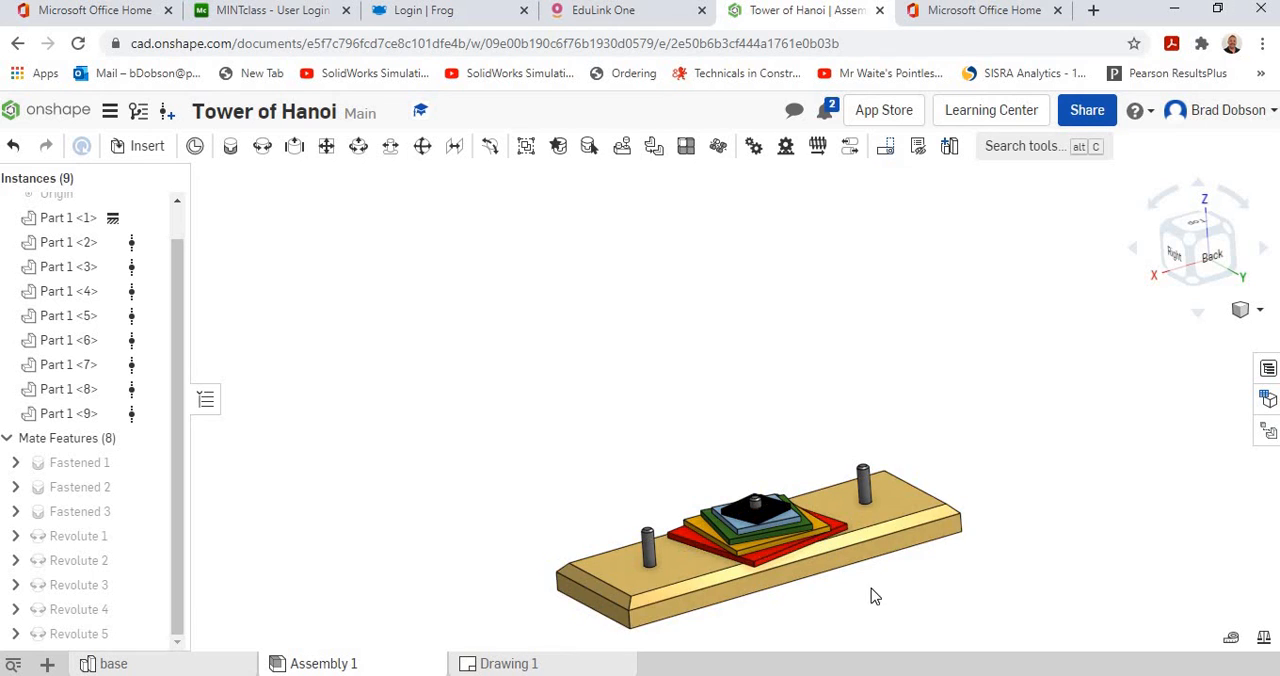
Reopen Explode 1 for editing from the list of exploded views.
{"action": "mouse_move", "coordinate": [822, 522]}
{"action": "middle_mouse_down"}
{"action": "mouse_move", "coordinate": [775, 460]}
{"action": "mouse_move", "coordinate": [827, 511]}
{"action": "middle_mouse_up"}
{"action": "scroll", "coordinate": [772, 460], "scroll_direction": "up", "scroll_amount": 3}
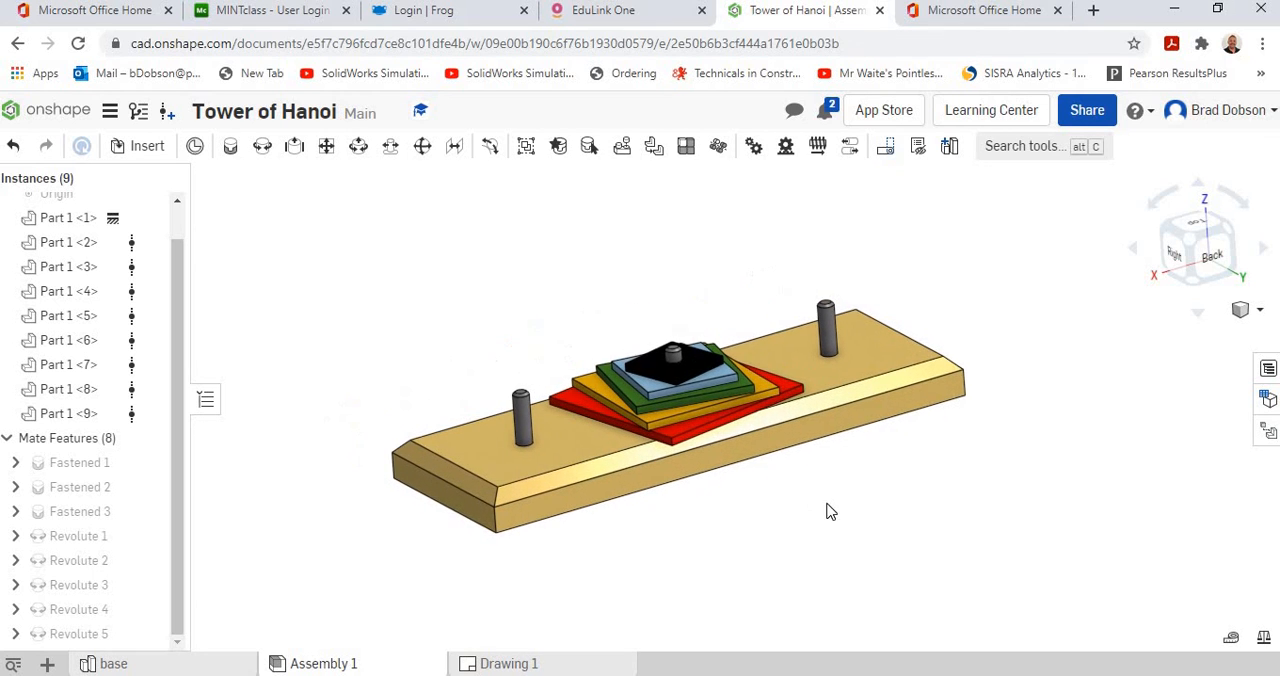
{"action": "left_click", "coordinate": [1267, 437]}
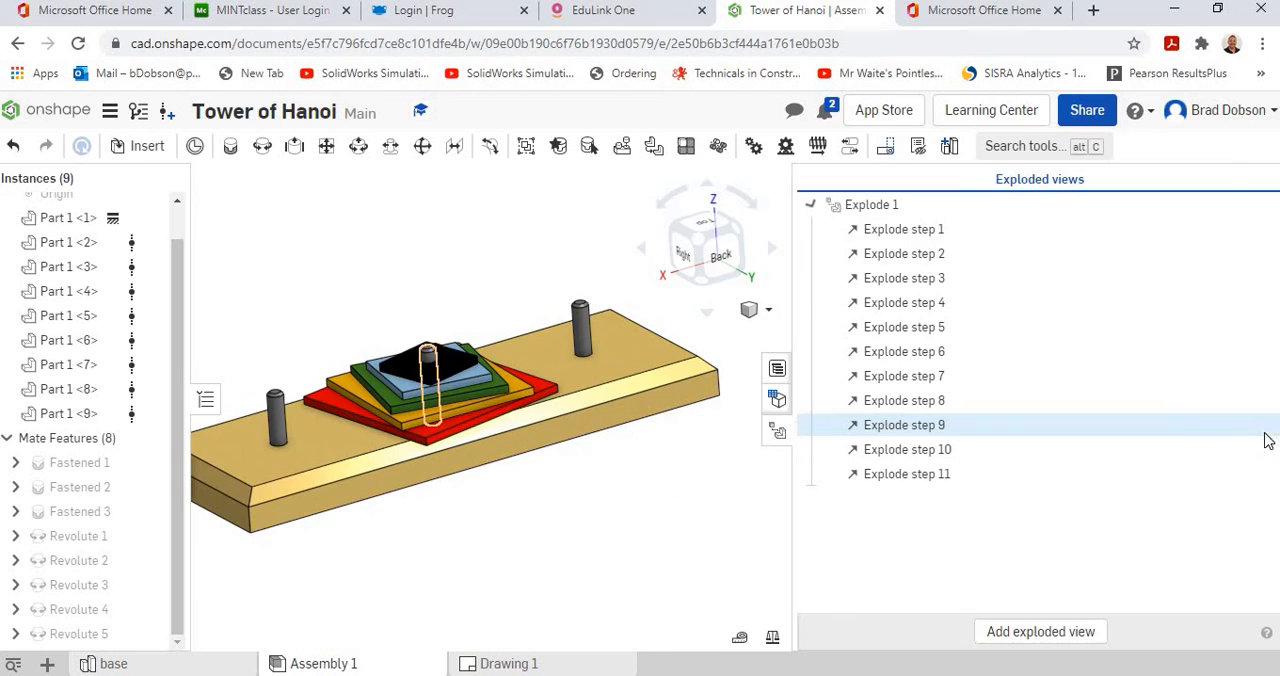
{"action": "right_click", "coordinate": [874, 206]}
{"action": "left_click", "coordinate": [928, 216]}
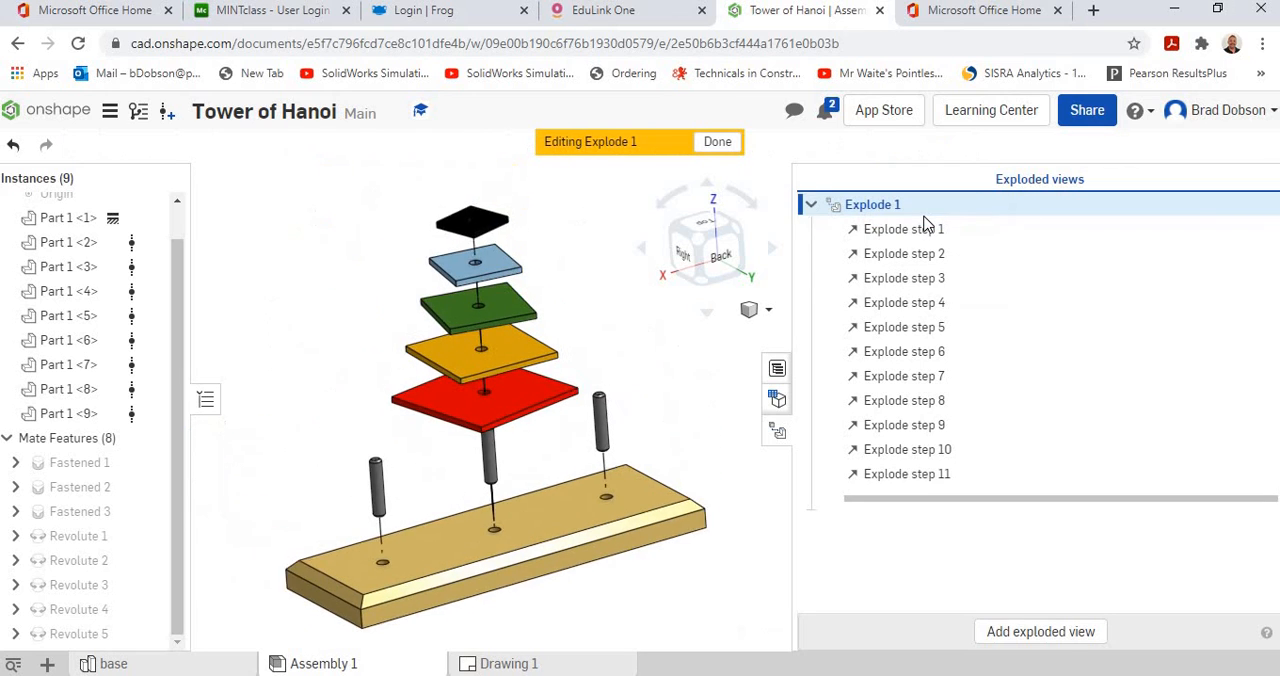
Check the options available for Explode step 11, then finish editing Explode 1 and close the exploded views list.
{"action": "right_click", "coordinate": [910, 477]}
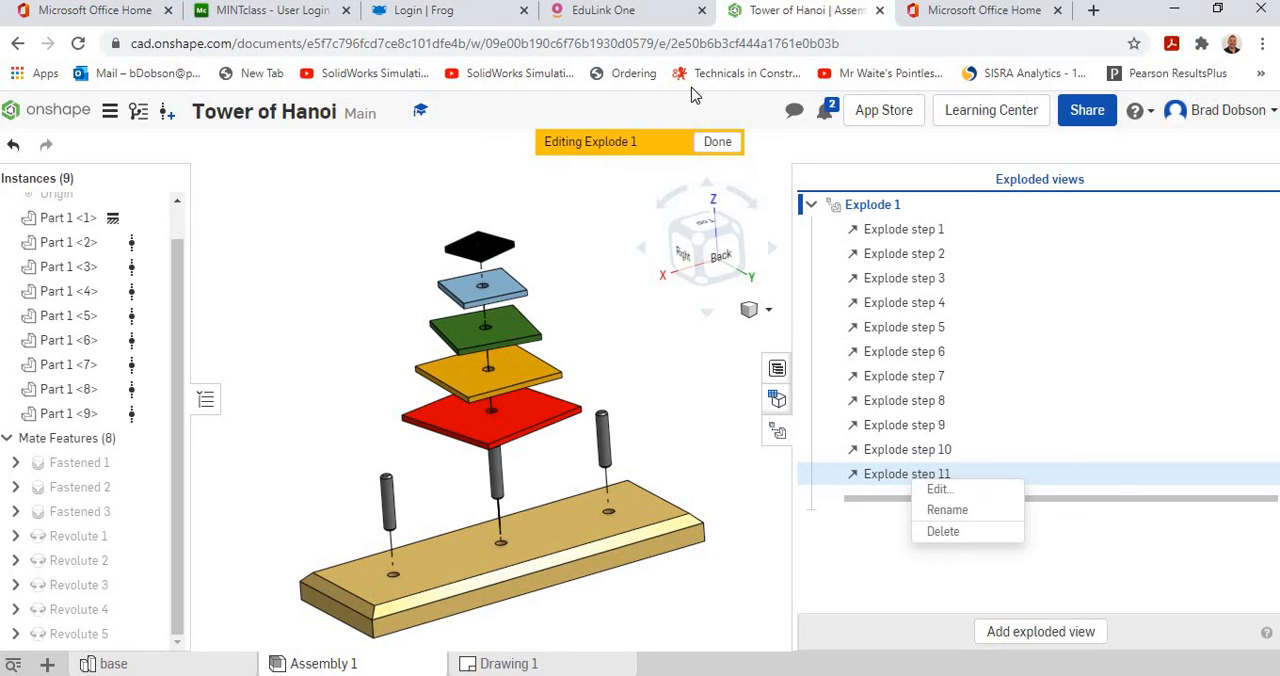
{"action": "left_click", "coordinate": [724, 144]}
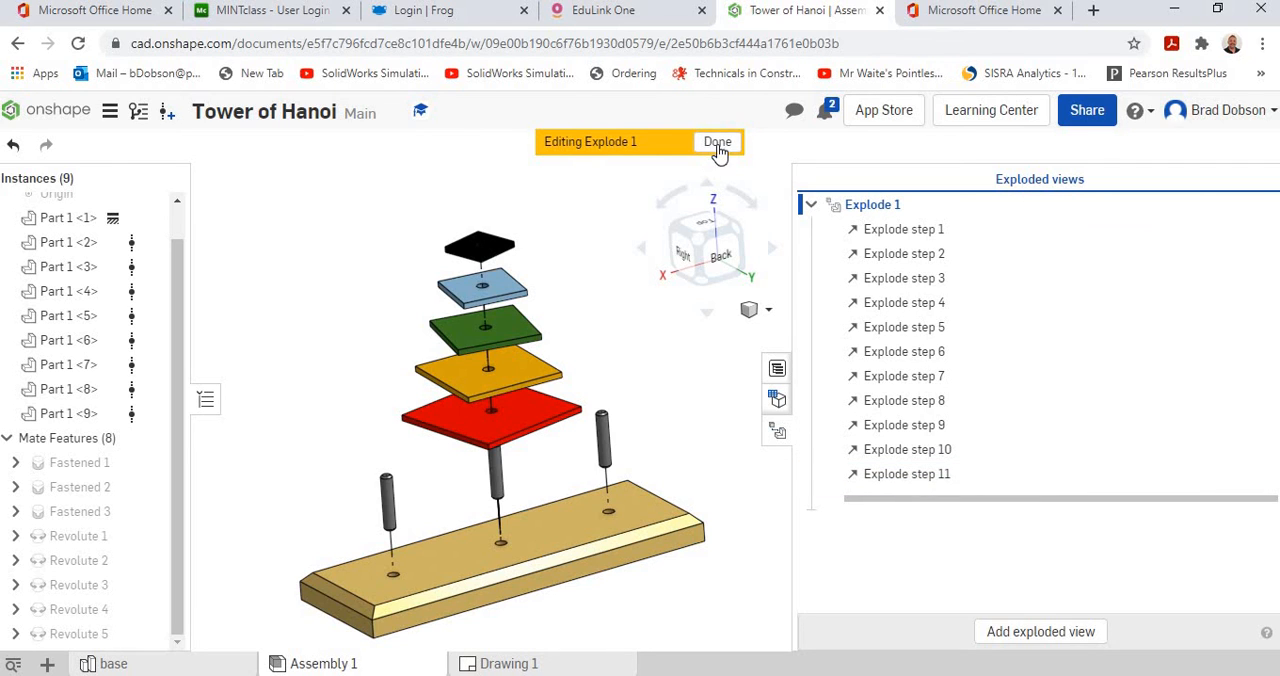
{"action": "left_click", "coordinate": [718, 144]}
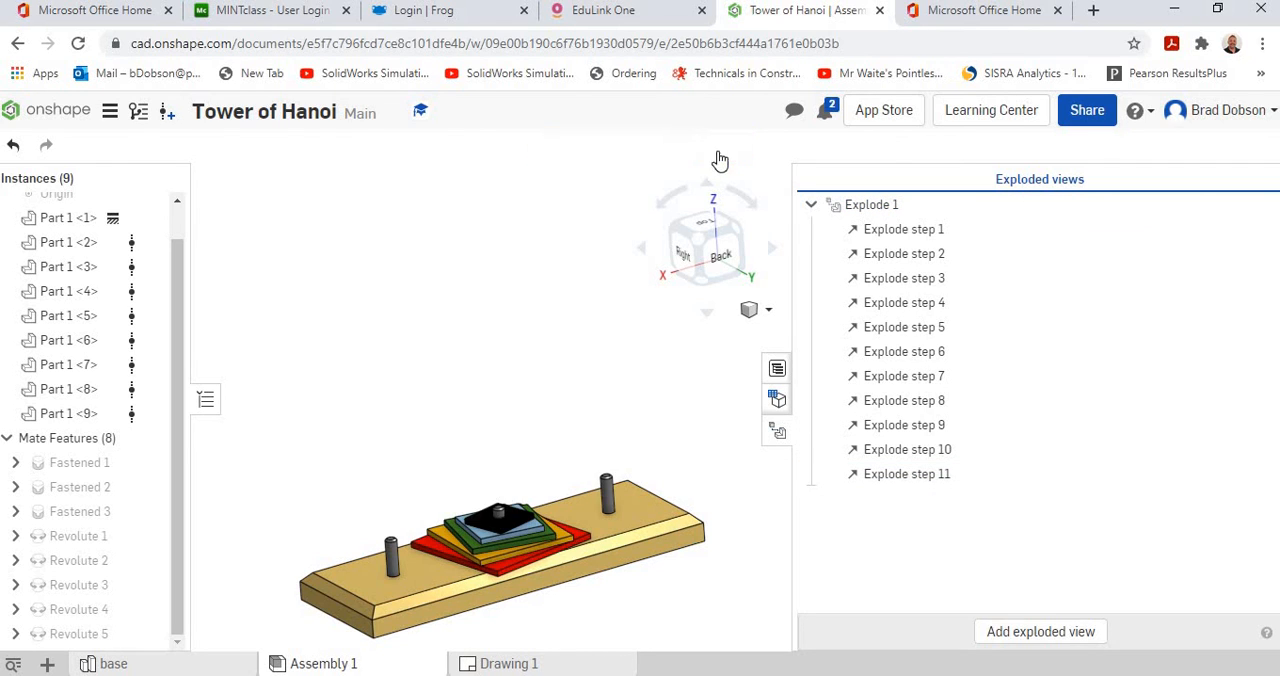
{"action": "left_click", "coordinate": [777, 433]}
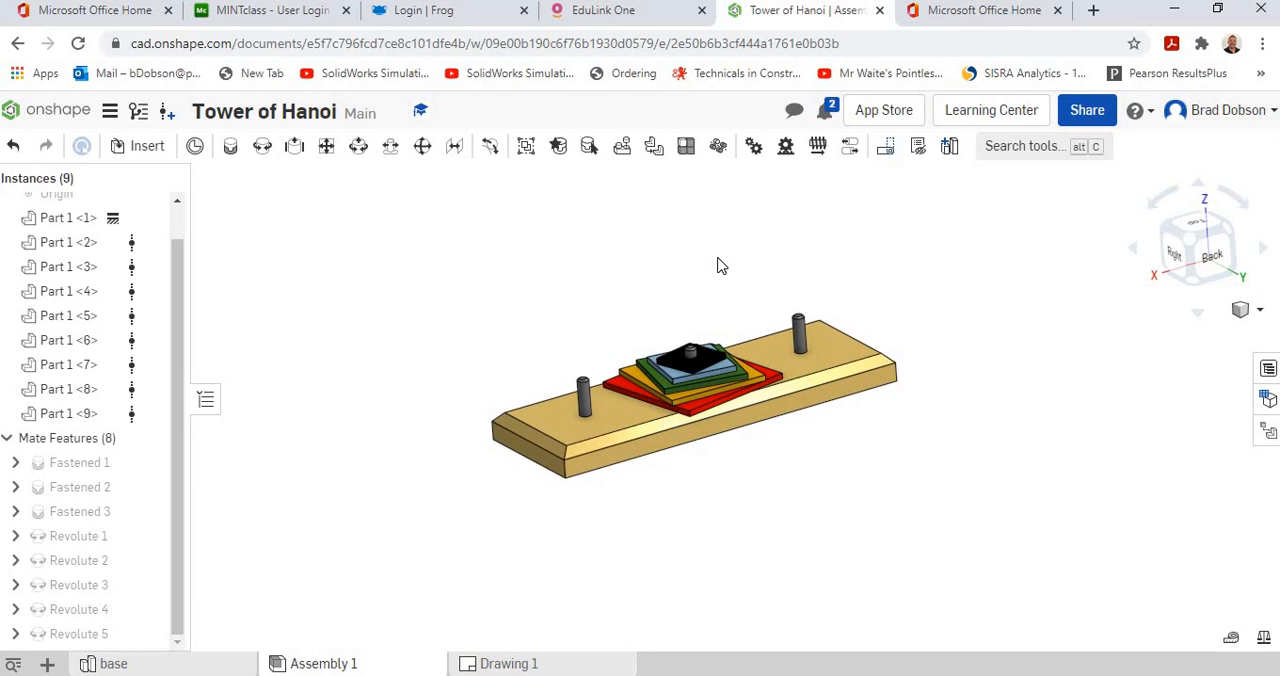